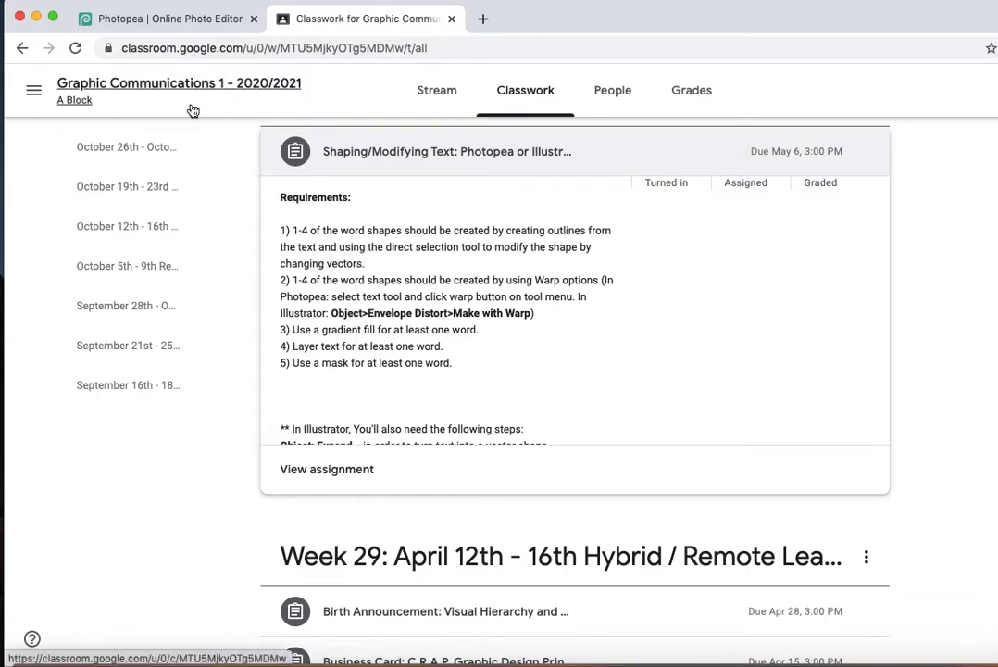
- Switch to Photopea and start a new project named ShapingText, measured in inches
{"action": "left_click", "coordinate": [129, 22]}
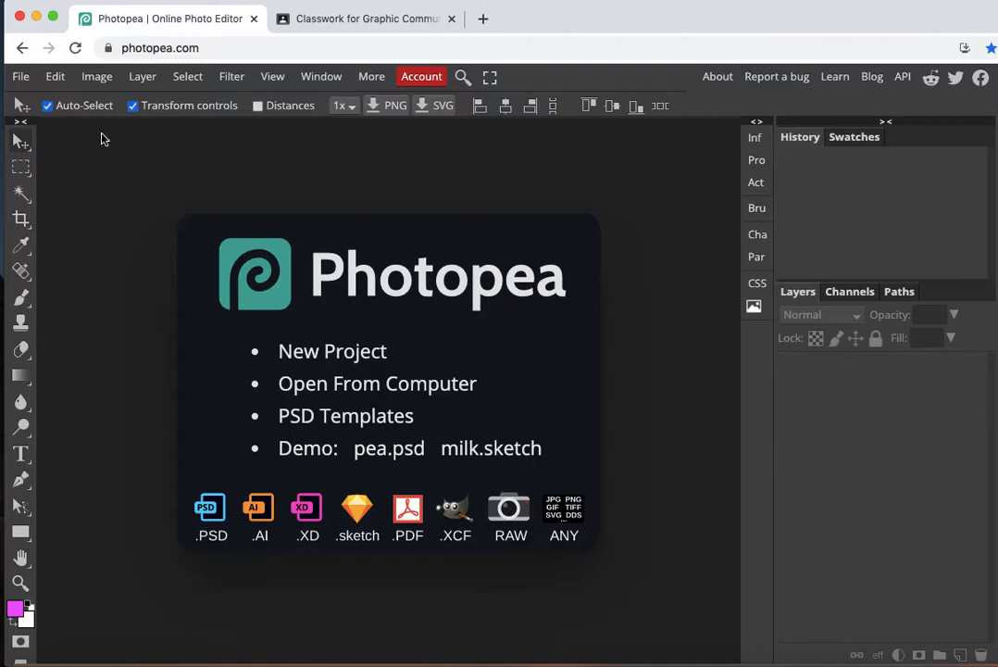
{"action": "left_click", "coordinate": [21, 76]}
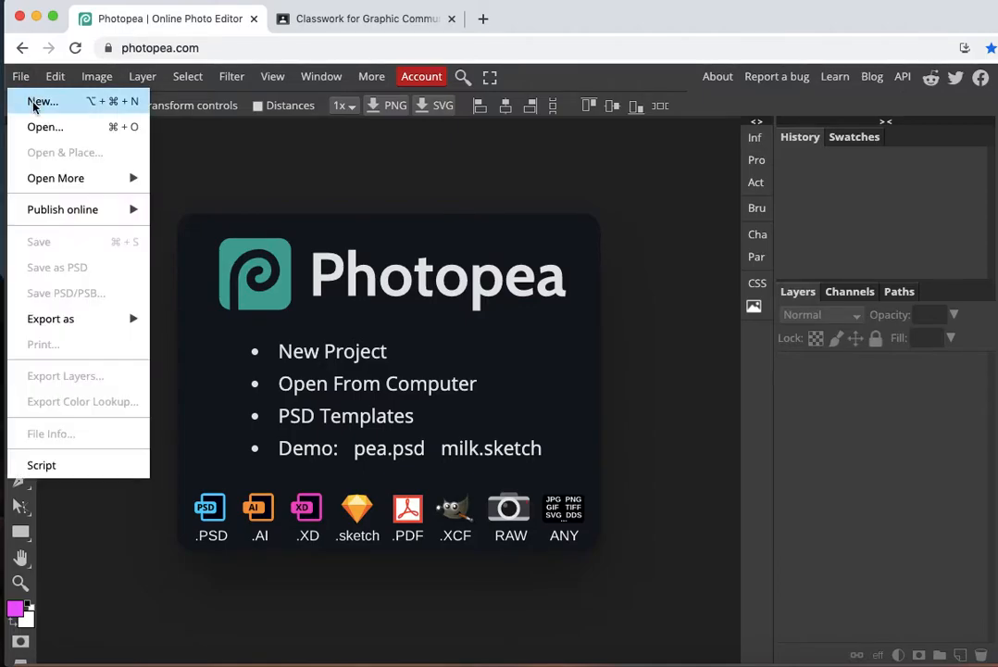
{"action": "left_click", "coordinate": [33, 108]}
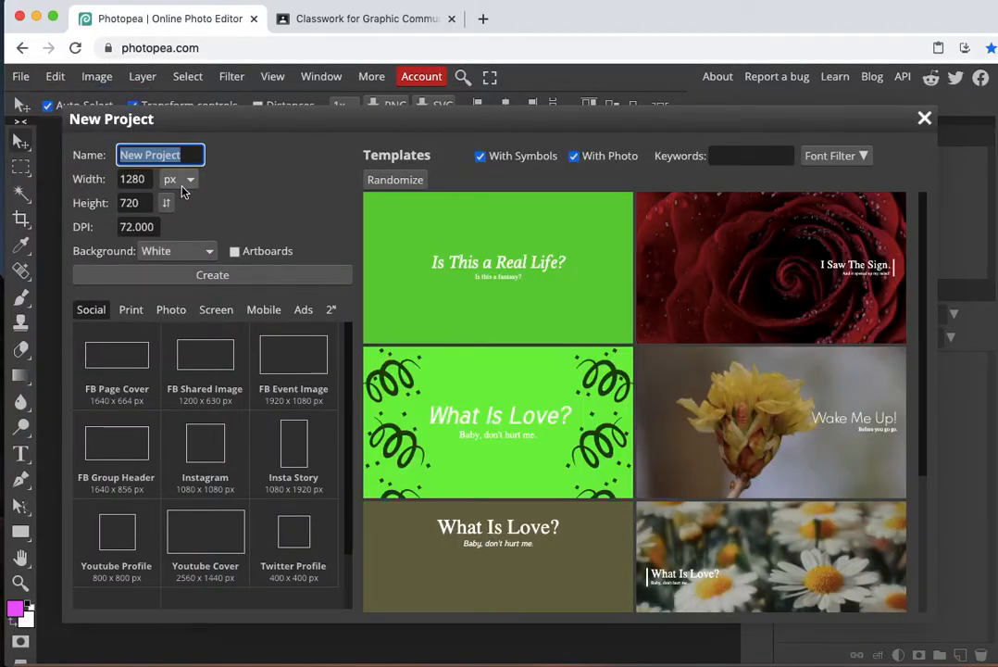
{"action": "type", "text": "ShapingText"}
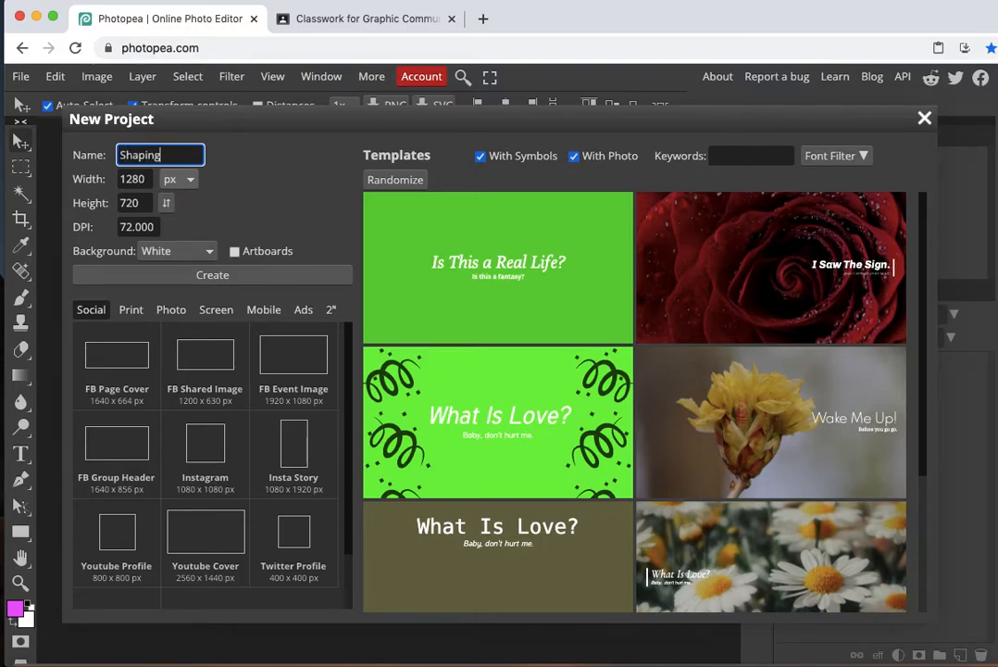
{"action": "left_click", "coordinate": [179, 180]}
{"action": "left_click", "coordinate": [176, 224]}
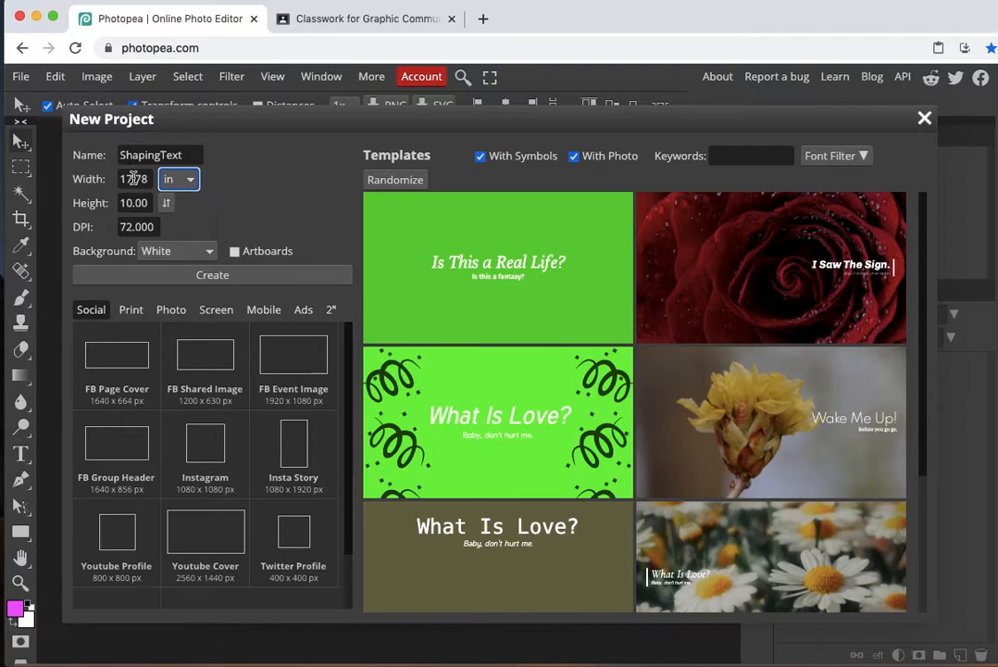
- Set the new project to 8.5 inches wide, 11 inches high and 300 DPI, and create it
{"action": "left_click", "coordinate": [134, 178]}
{"action": "type", "text": "8.5"}
{"action": "left_click", "coordinate": [121, 200]}
{"action": "type", "text": "11"}
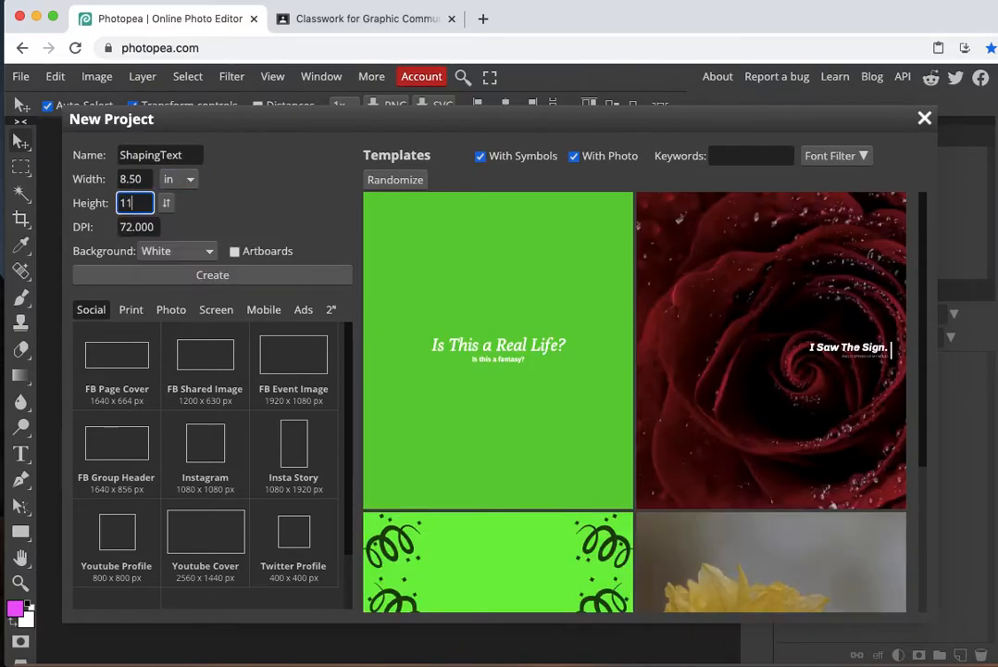
{"action": "left_click", "coordinate": [126, 224]}
{"action": "type", "text": "300"}
{"action": "left_click", "coordinate": [186, 278]}
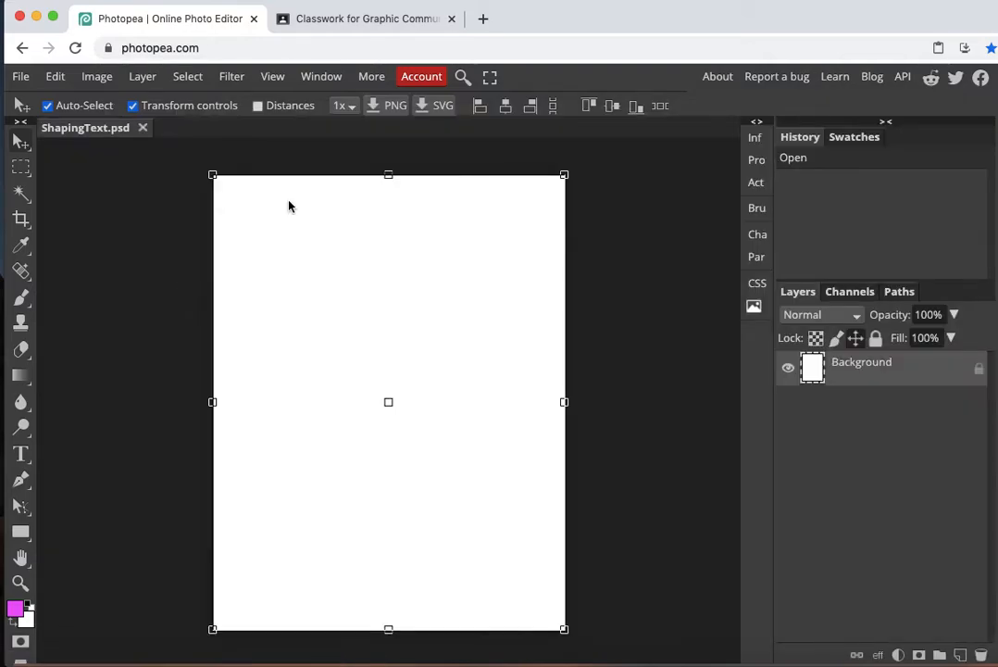
- Add the text WARP in the upper part of the page and set its size to 300 px
{"action": "left_click", "coordinate": [21, 476]}
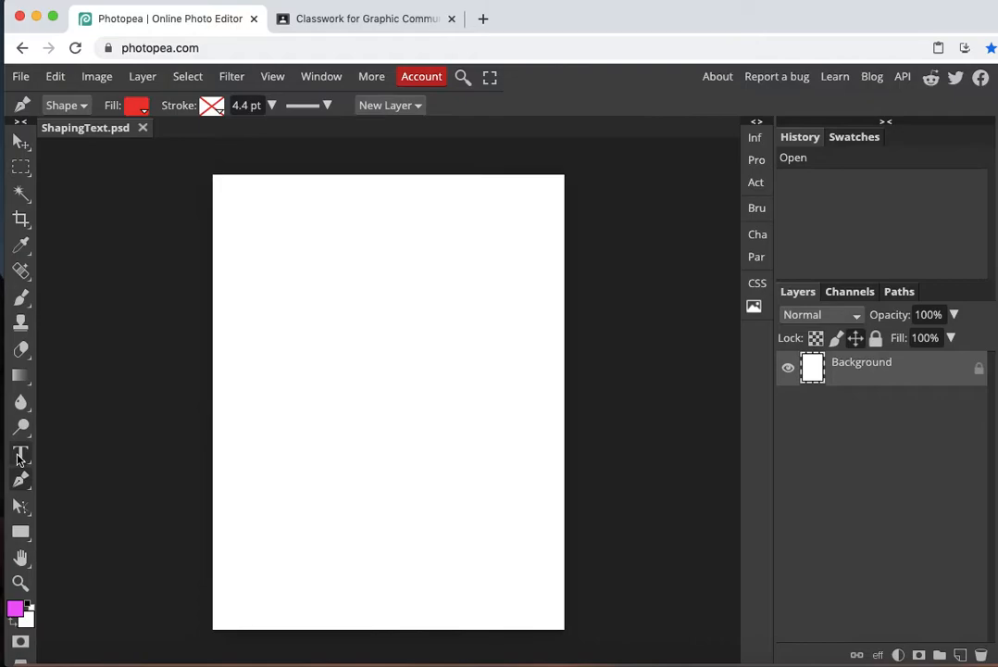
{"action": "left_click", "coordinate": [20, 457]}
{"action": "left_click", "coordinate": [314, 287]}
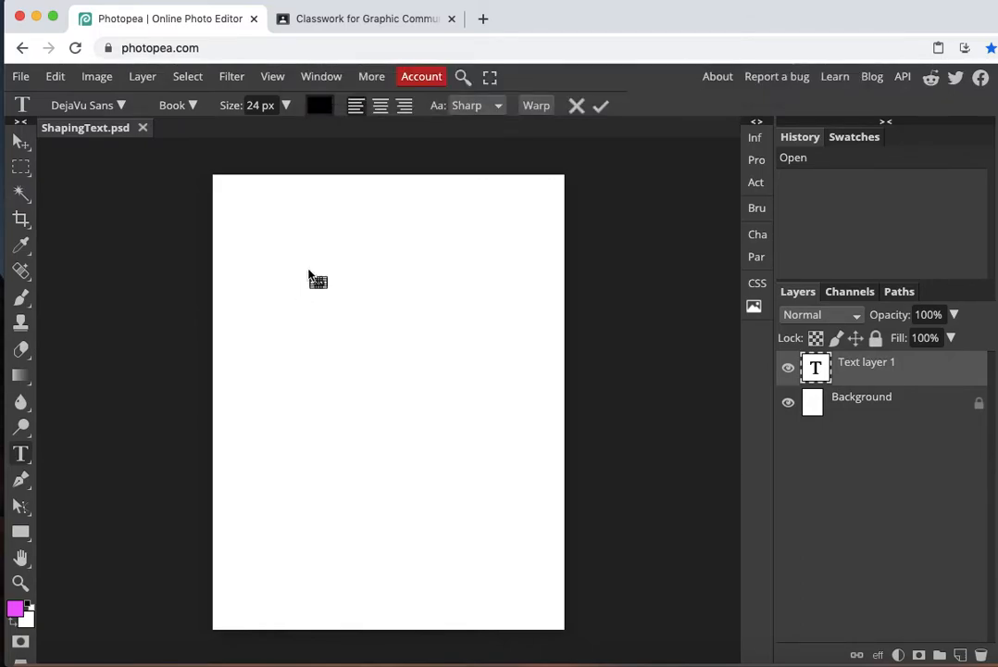
{"action": "left_click", "coordinate": [285, 104]}
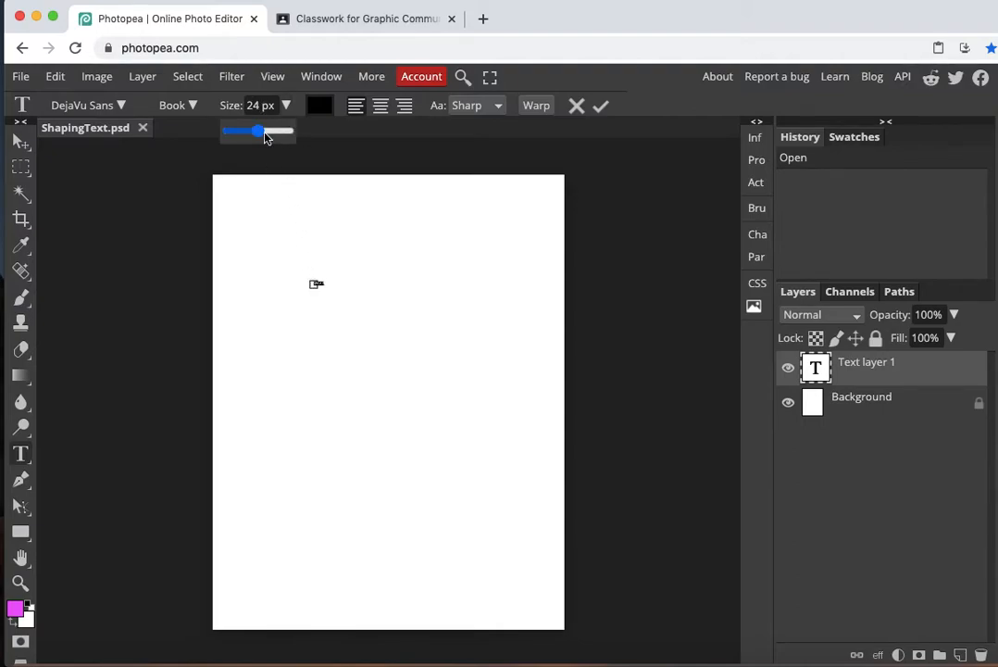
{"action": "left_click_drag", "start_coordinate": [264, 133], "coordinate": [328, 136]}
{"action": "left_click", "coordinate": [252, 106]}
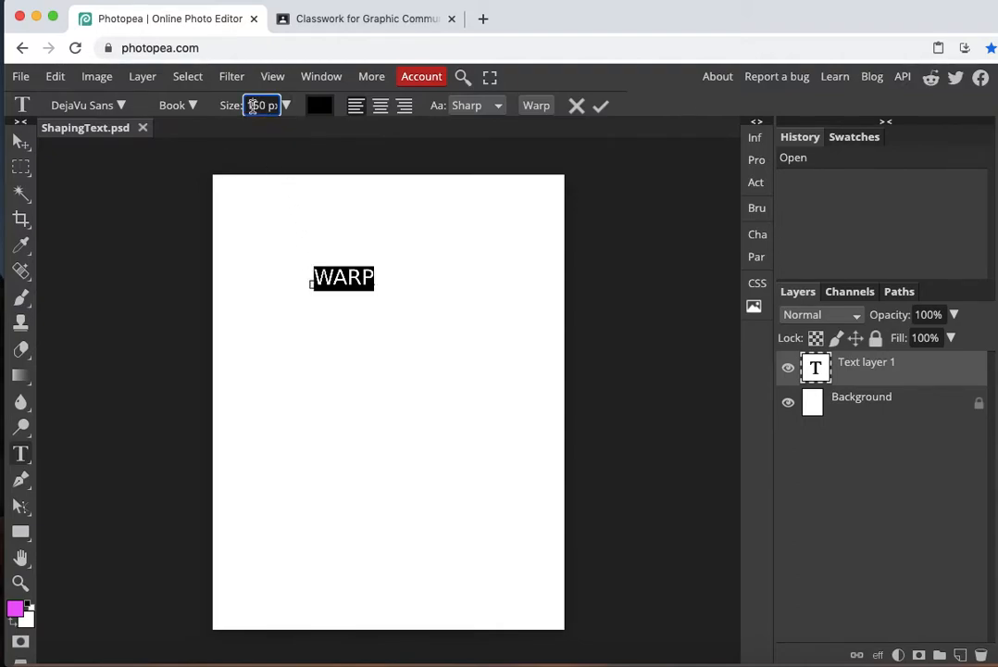
{"action": "type", "text": "300"}
{"action": "key", "text": "Return"}
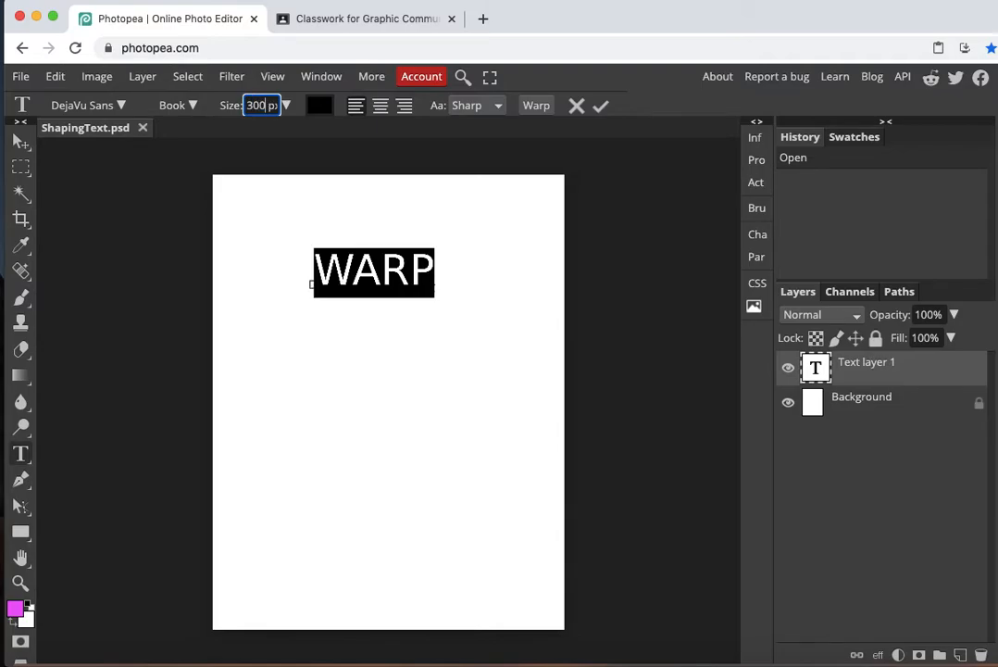
- Change the font of the WARP text to Chewy
{"action": "left_click", "coordinate": [117, 108]}
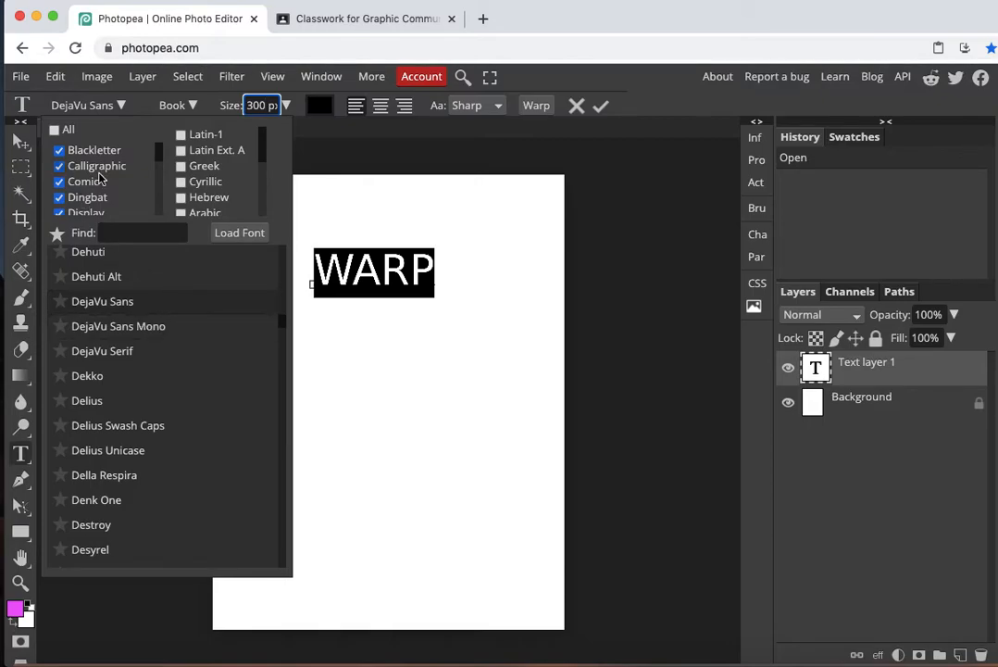
{"action": "scroll", "coordinate": [74, 175], "scroll_direction": "down", "scroll_amount": 5}
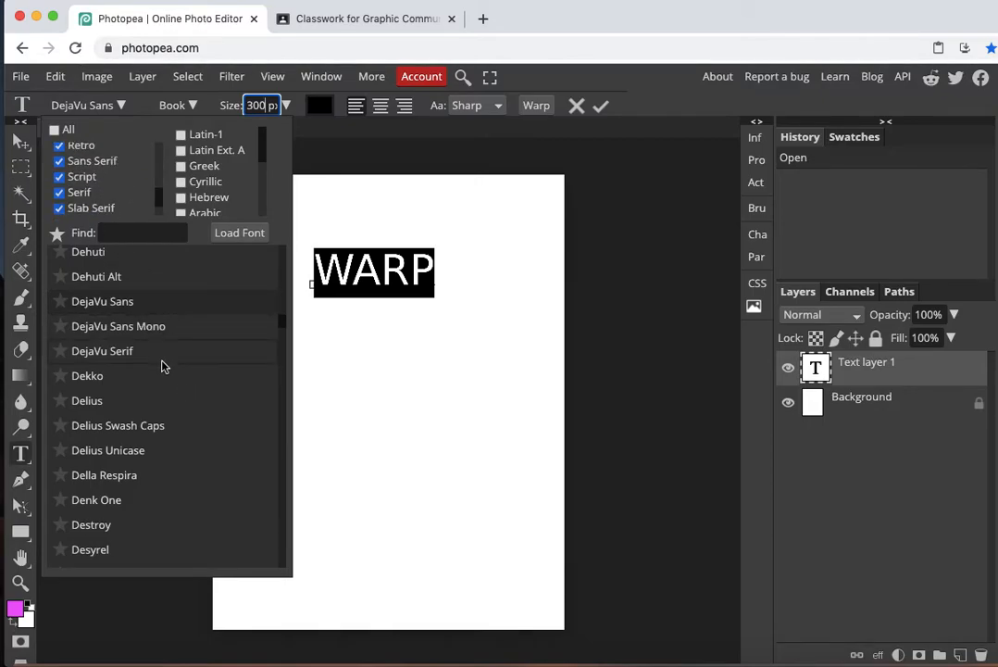
{"action": "scroll", "coordinate": [161, 365], "scroll_direction": "up", "scroll_amount": 10}
{"action": "scroll", "coordinate": [161, 366], "scroll_direction": "up", "scroll_amount": 8}
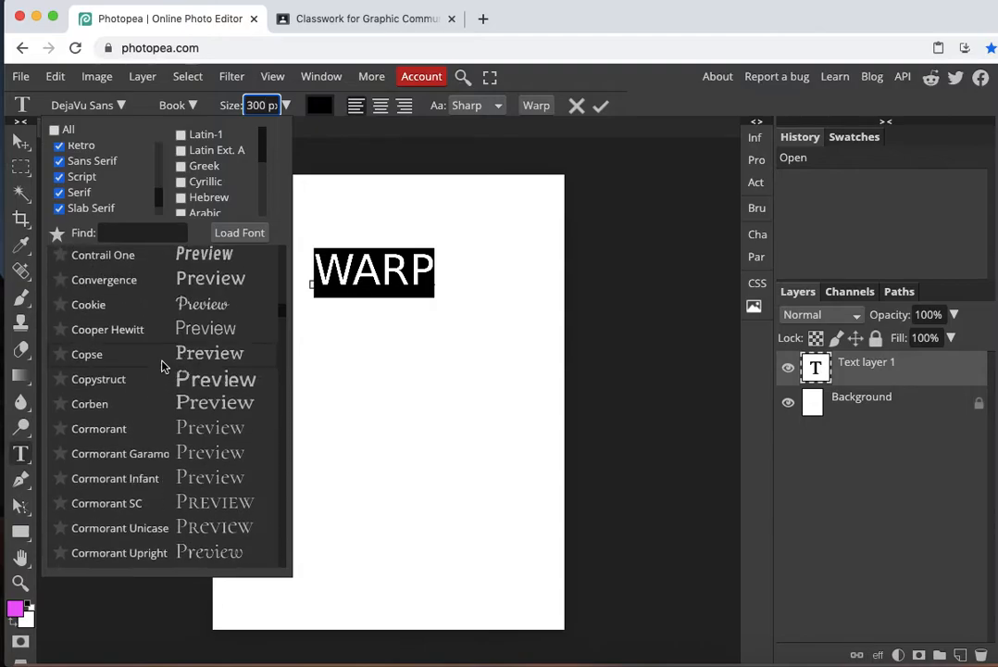
{"action": "scroll", "coordinate": [162, 366], "scroll_direction": "down", "scroll_amount": 2}
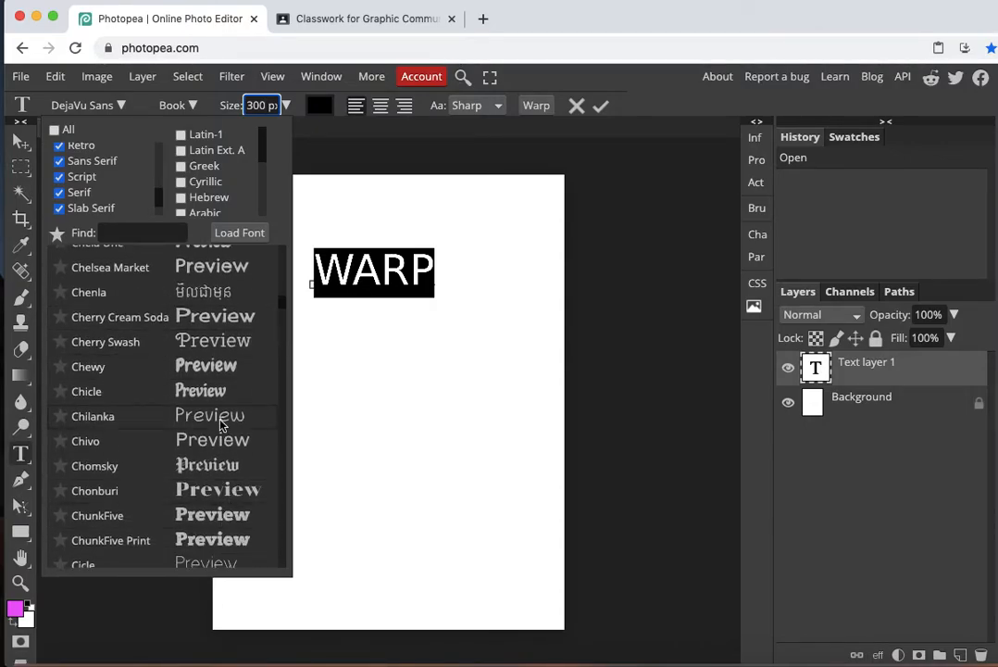
{"action": "left_click", "coordinate": [199, 367]}
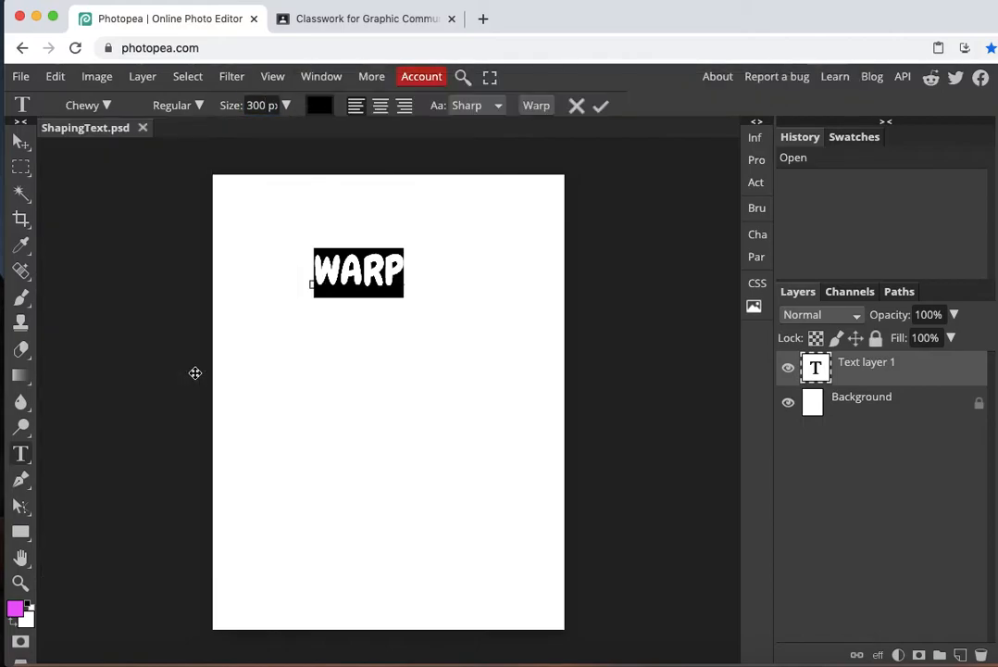
- Enlarge the WARP text to about 159% and reposition it nearer the top of the page
{"action": "left_click", "coordinate": [24, 143]}
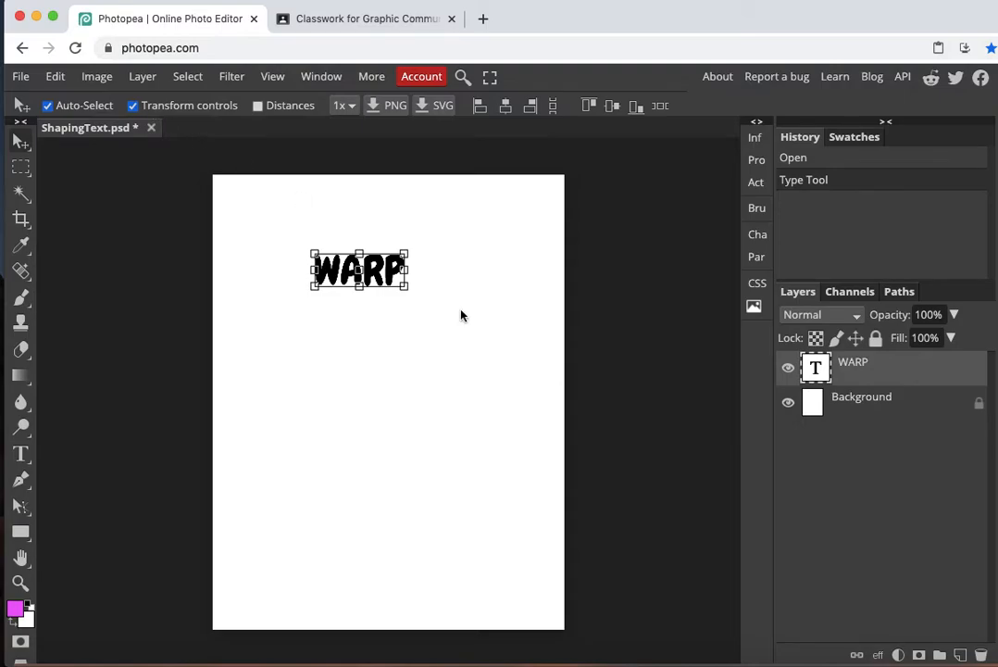
{"action": "left_click_drag", "start_coordinate": [418, 296], "coordinate": [378, 256]}
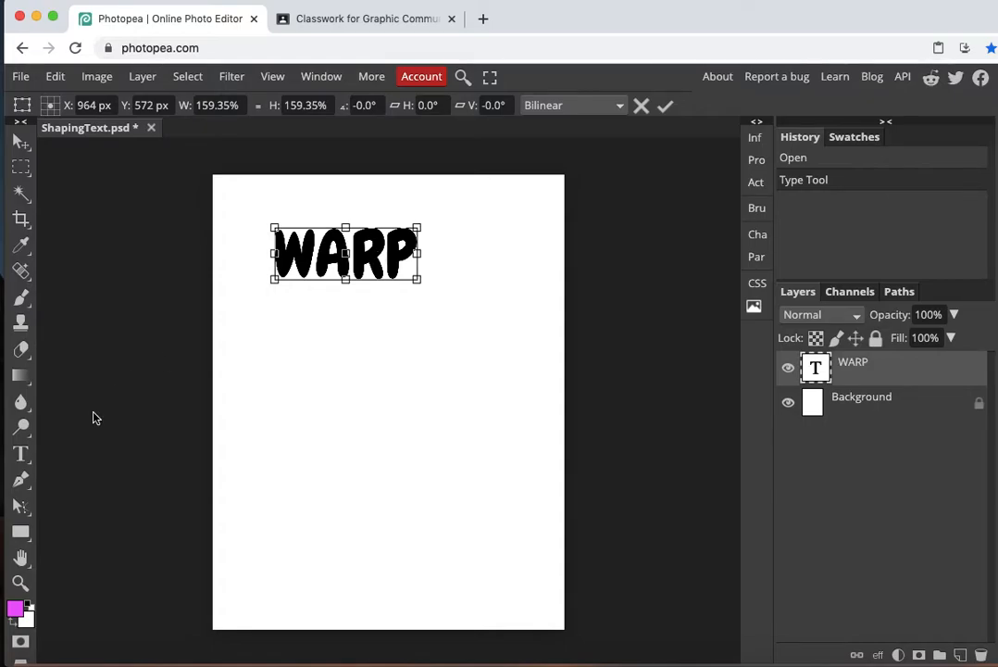
- Apply the Arc Upper warp style to the WARP text
{"action": "left_click", "coordinate": [20, 454]}
{"action": "left_click", "coordinate": [366, 248]}
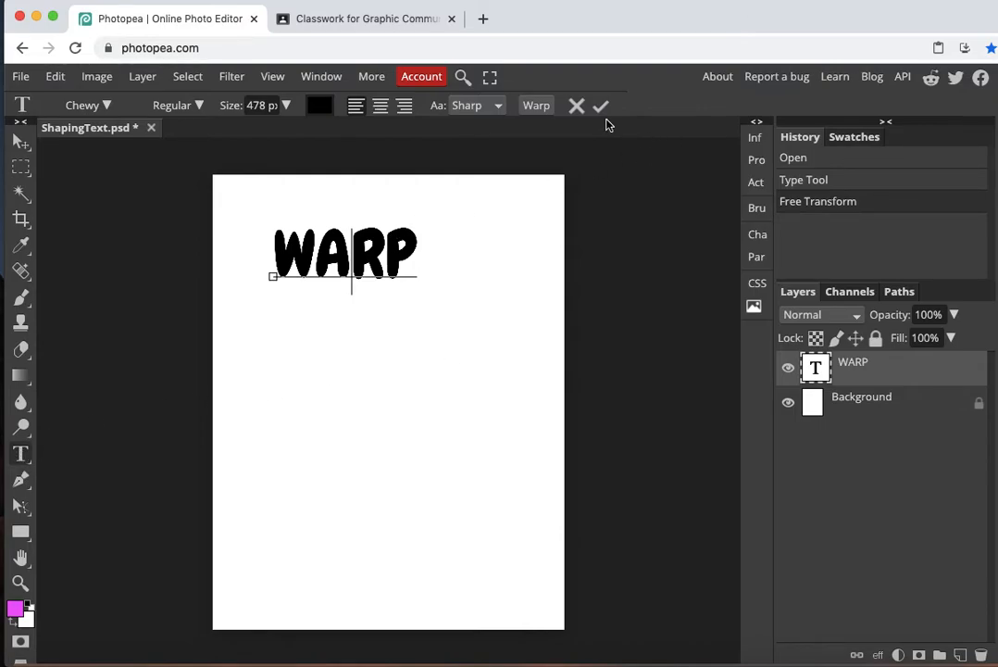
{"action": "left_click", "coordinate": [537, 106]}
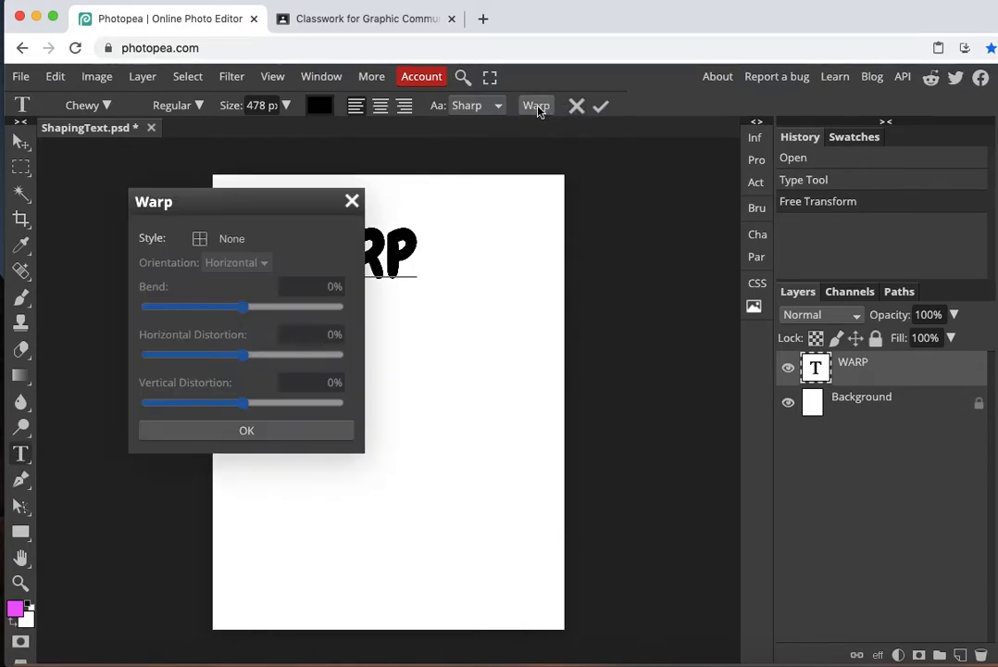
{"action": "left_click", "coordinate": [210, 241]}
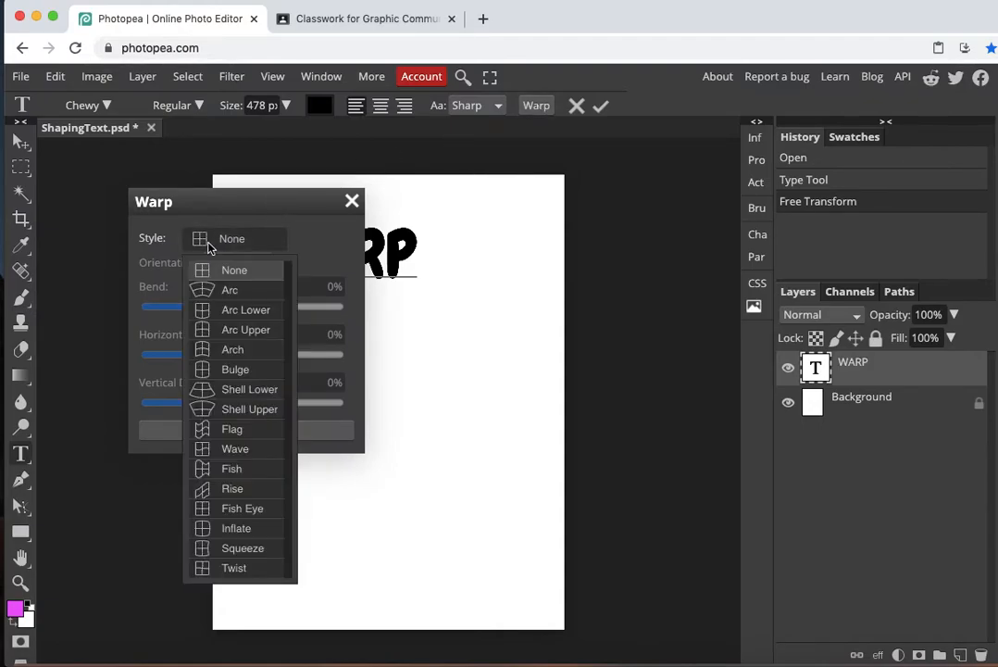
{"action": "left_click", "coordinate": [224, 329]}
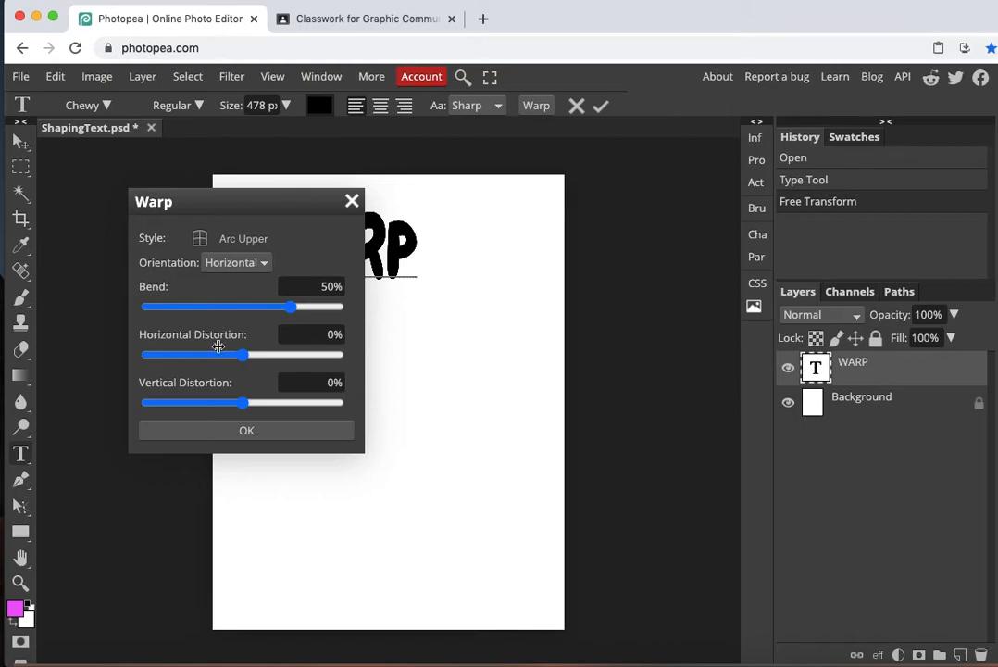
- Set the warp's bend to about 64%, adjust its distortion so the letters narrow toward the bottom, and apply it
{"action": "left_click_drag", "start_coordinate": [267, 220], "coordinate": [631, 217]}
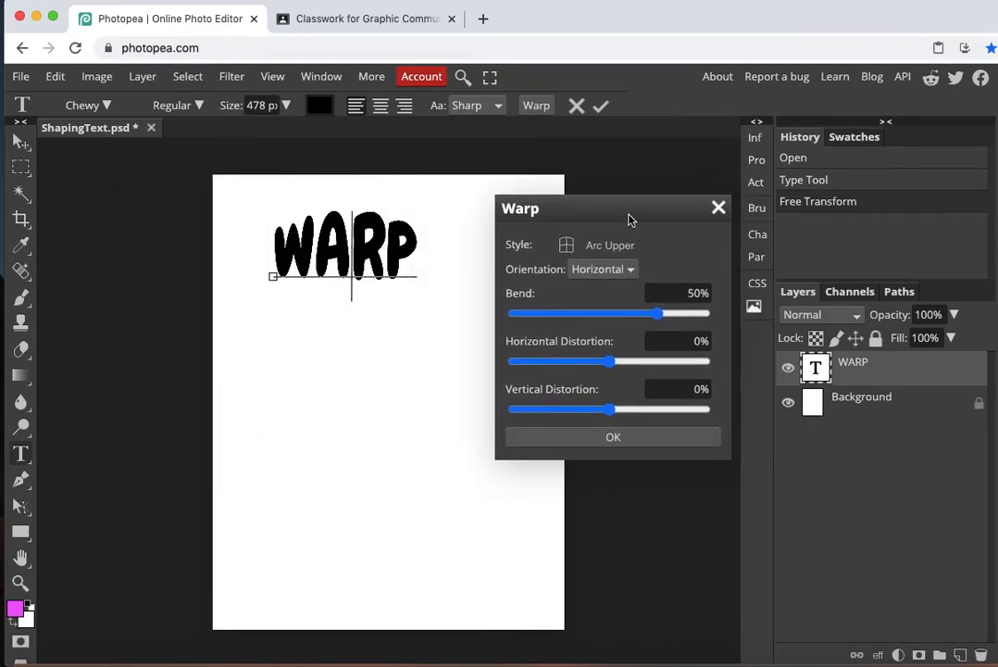
{"action": "mouse_move", "coordinate": [658, 322]}
{"action": "left_mouse_down"}
{"action": "mouse_move", "coordinate": [622, 320]}
{"action": "mouse_move", "coordinate": [696, 319]}
{"action": "mouse_move", "coordinate": [622, 319]}
{"action": "mouse_move", "coordinate": [670, 317]}
{"action": "left_mouse_up"}
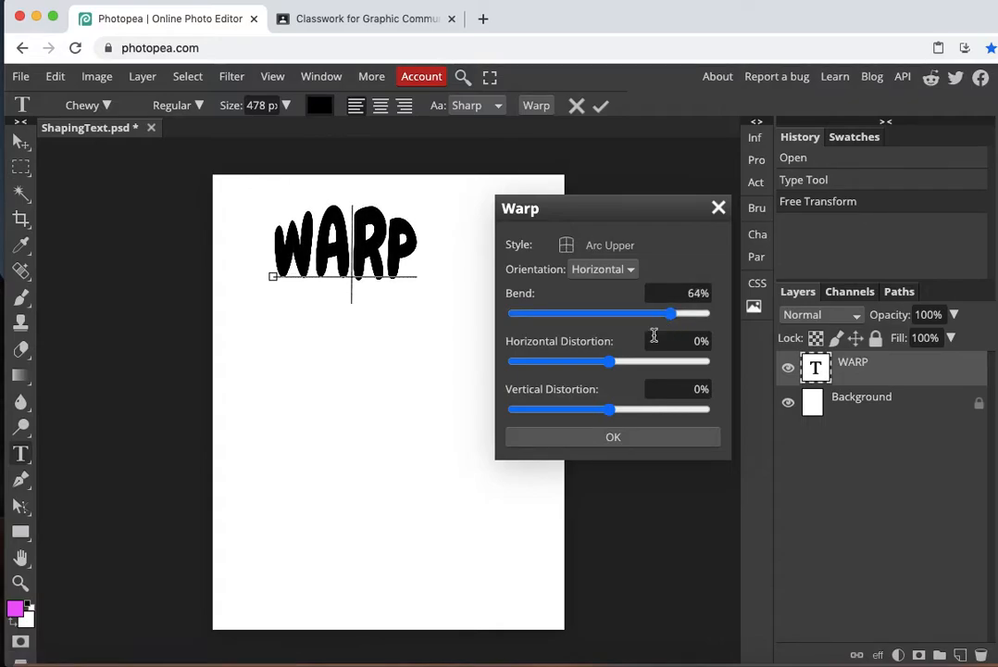
{"action": "left_click_drag", "start_coordinate": [610, 362], "coordinate": [585, 411]}
{"action": "left_click", "coordinate": [614, 438]}
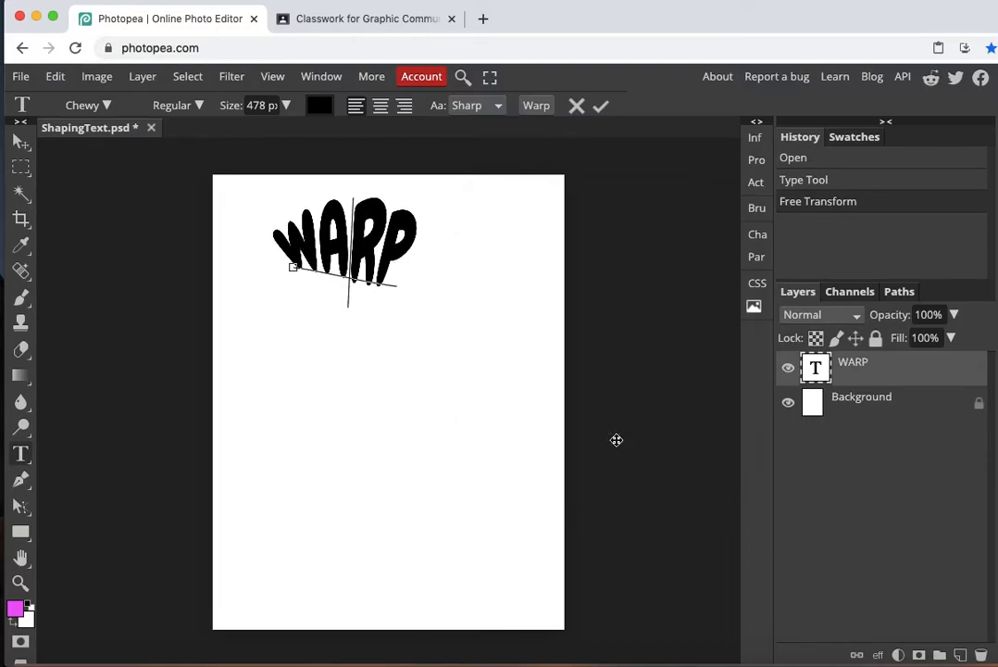
- Recolor the whole word WARP red (ef1f1f)
{"action": "double_click", "coordinate": [315, 215]}
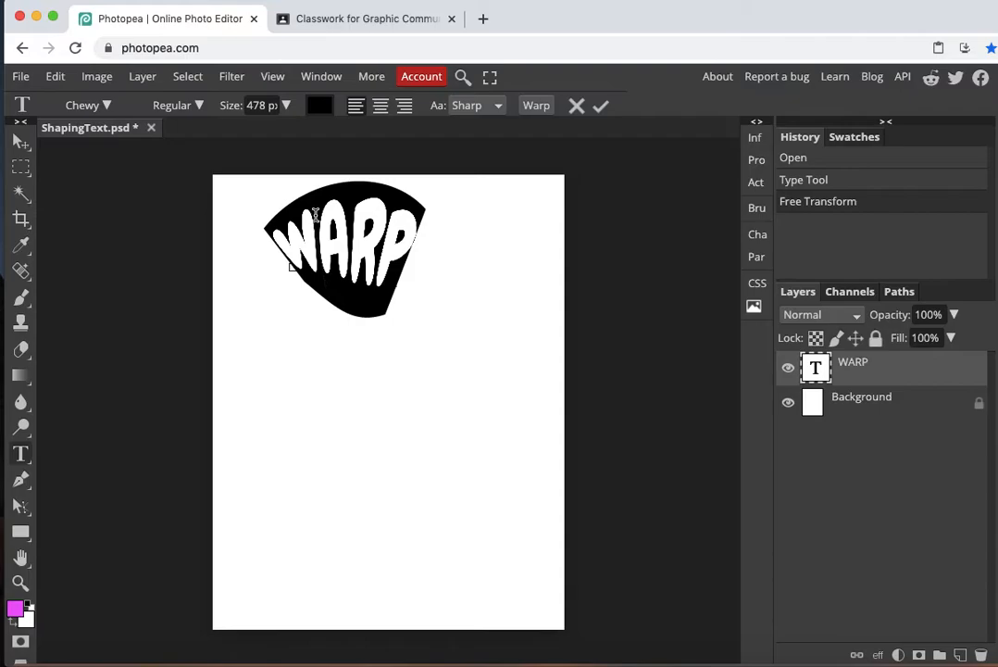
{"action": "left_click", "coordinate": [320, 106]}
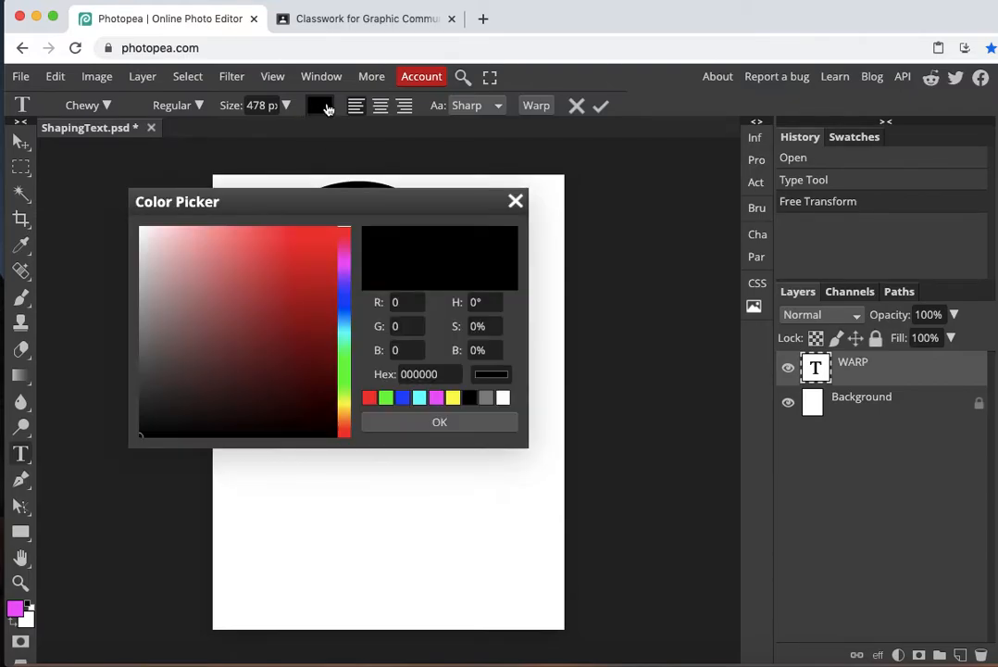
{"action": "left_click", "coordinate": [317, 26]}
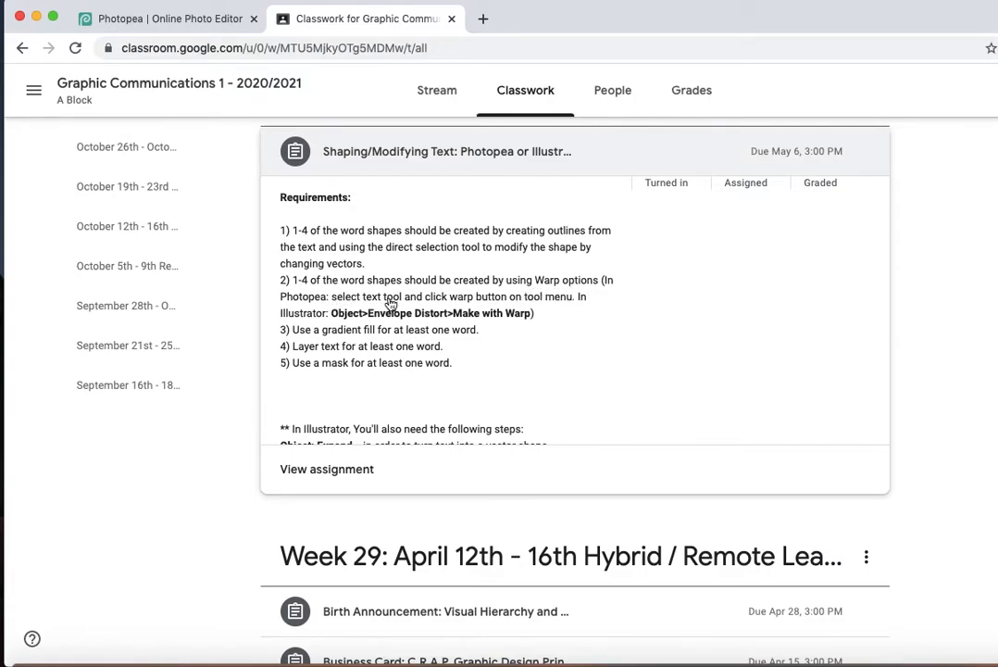
{"action": "left_click", "coordinate": [183, 16]}
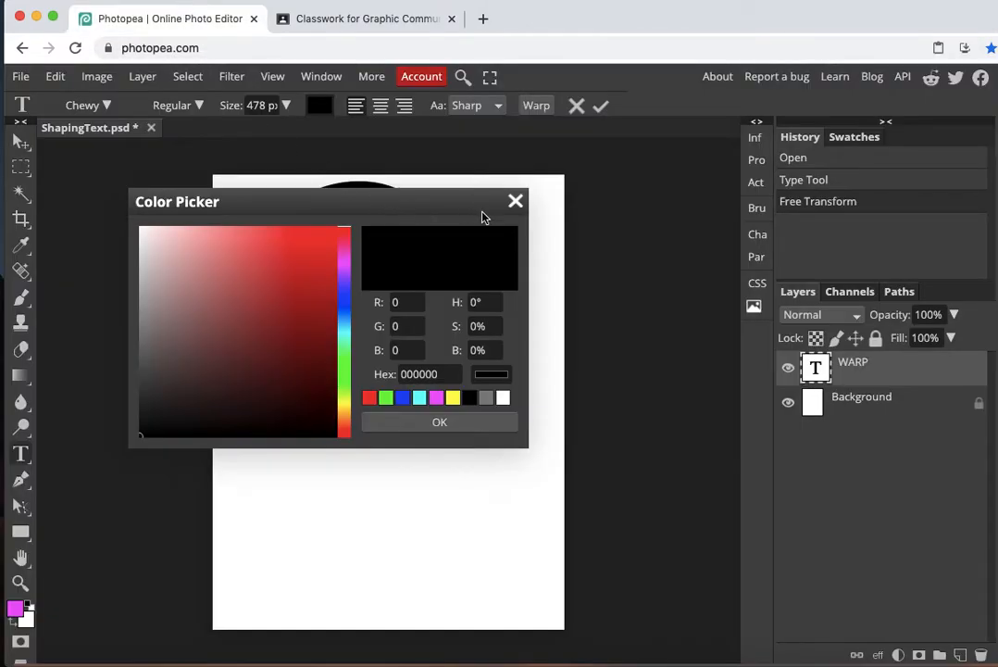
{"action": "left_click_drag", "start_coordinate": [314, 261], "coordinate": [311, 239]}
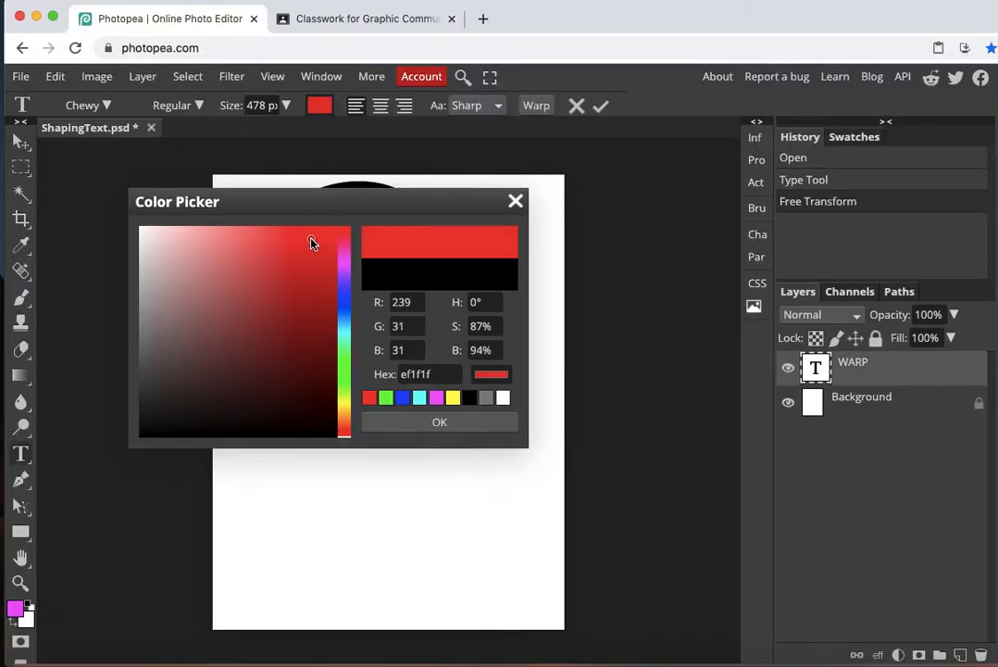
{"action": "left_click", "coordinate": [385, 421]}
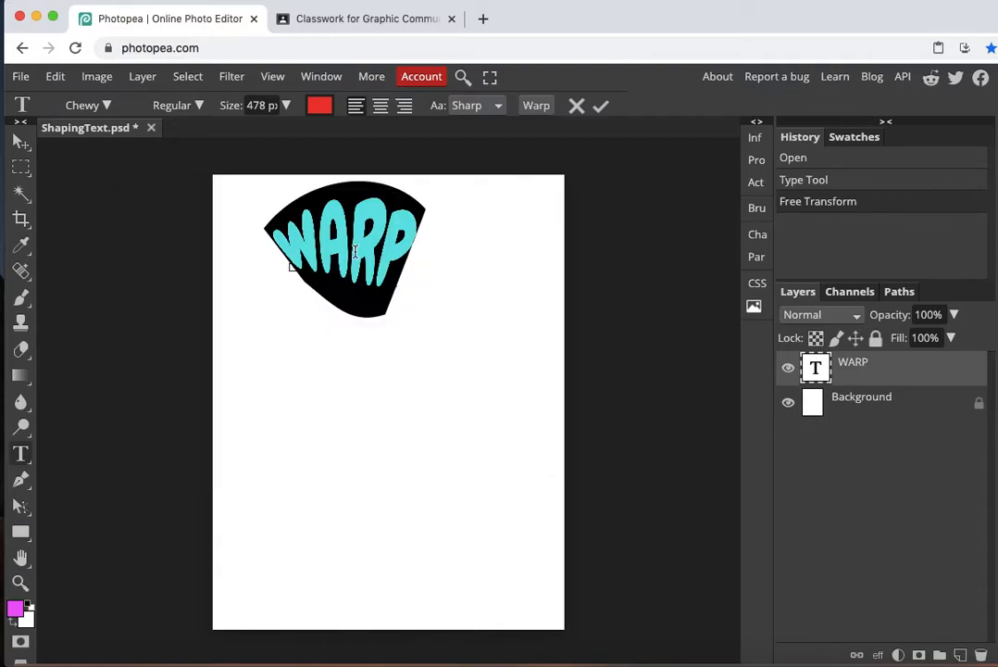
- Duplicate the red WARP text layer and move the copy below the original, near the middle of the page
{"action": "left_click", "coordinate": [21, 141]}
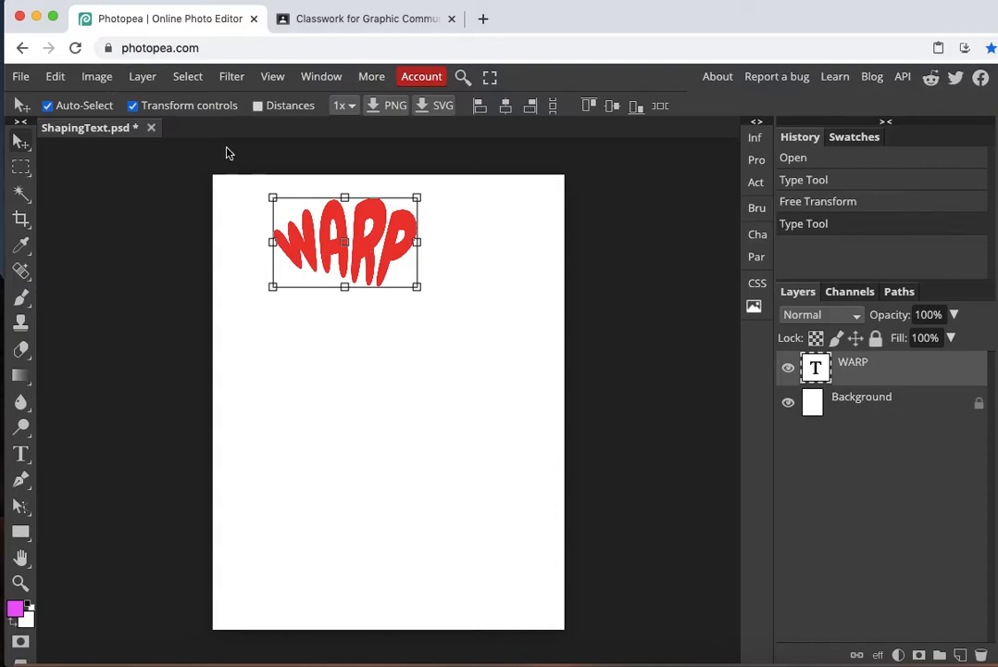
{"action": "left_click", "coordinate": [141, 78]}
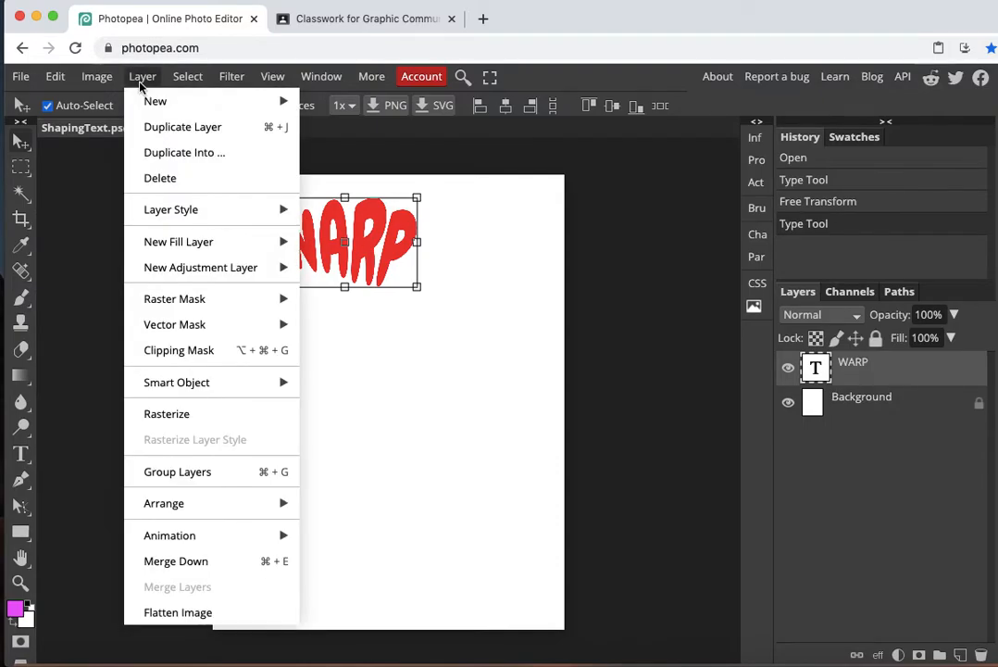
{"action": "left_click", "coordinate": [161, 129]}
{"action": "left_click_drag", "start_coordinate": [376, 248], "coordinate": [390, 384]}
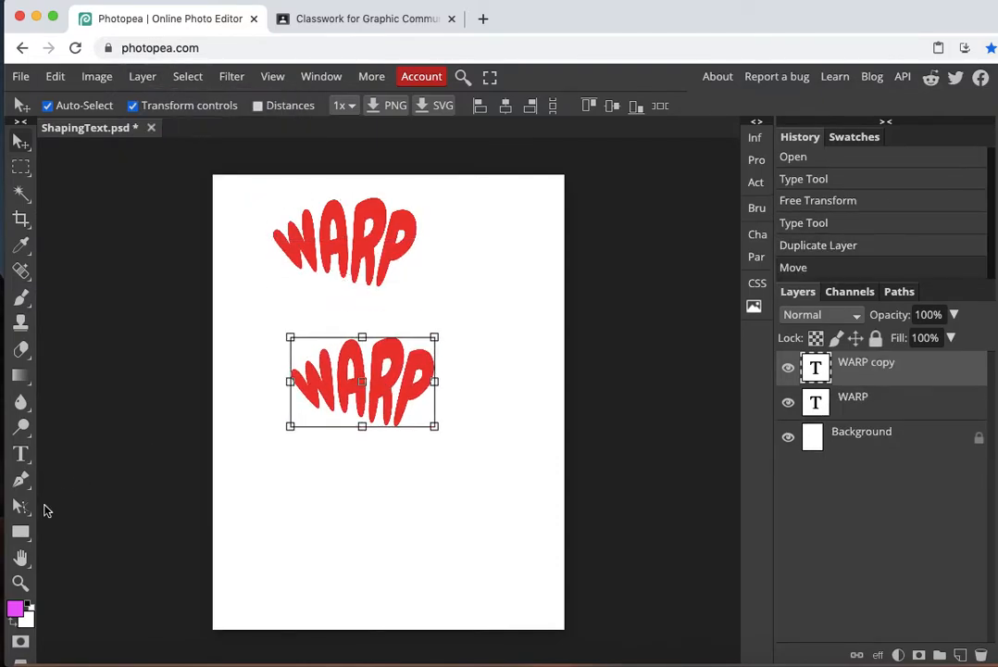
- Recolor the copied WARP text blue and place it over the red original, slightly offset so a red edge shows behind it
{"action": "left_click", "coordinate": [20, 454]}
{"action": "double_click", "coordinate": [367, 376]}
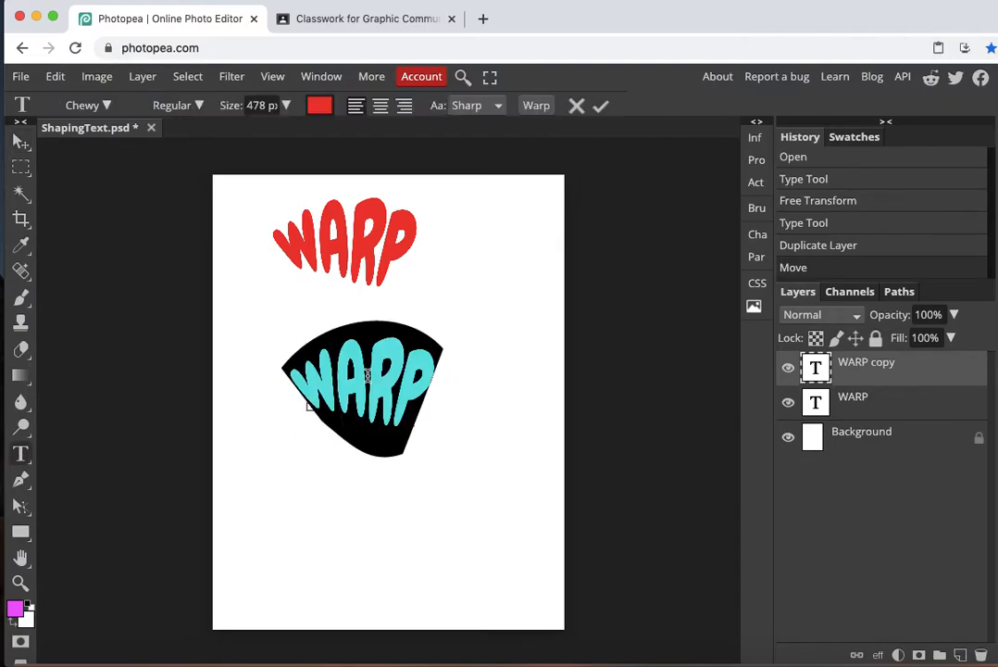
{"action": "left_click", "coordinate": [320, 107]}
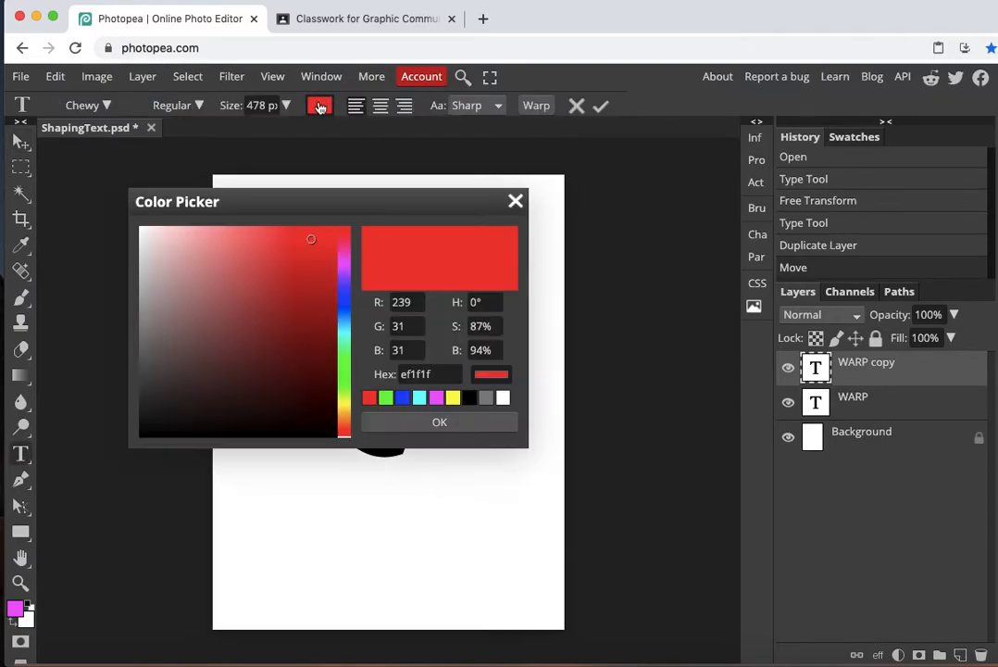
{"action": "left_click", "coordinate": [403, 398]}
{"action": "left_click", "coordinate": [426, 422]}
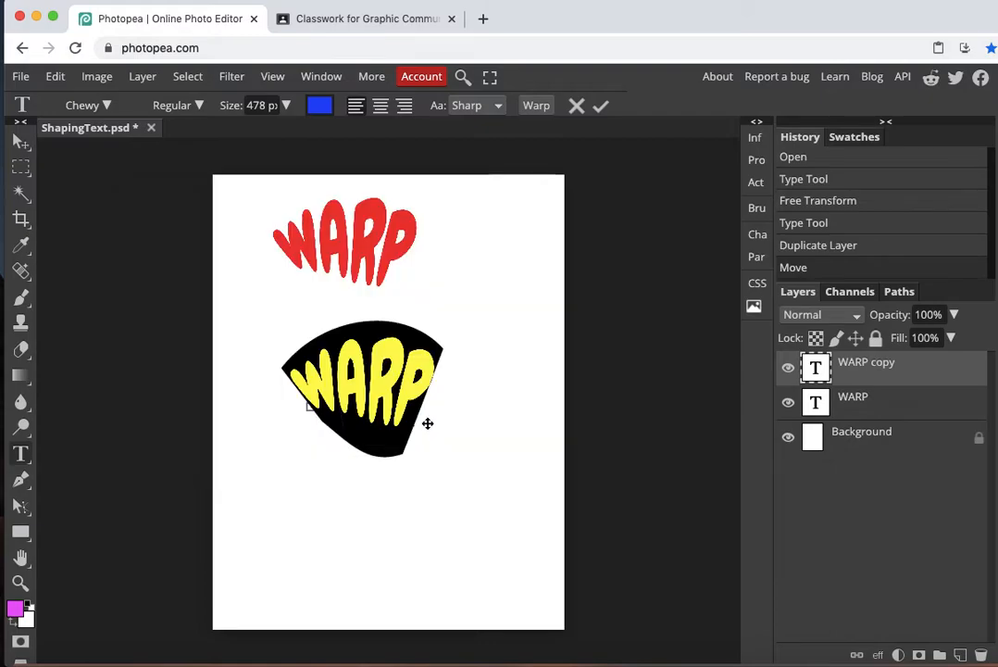
{"action": "left_click", "coordinate": [20, 141]}
{"action": "left_click_drag", "start_coordinate": [390, 407], "coordinate": [376, 267]}
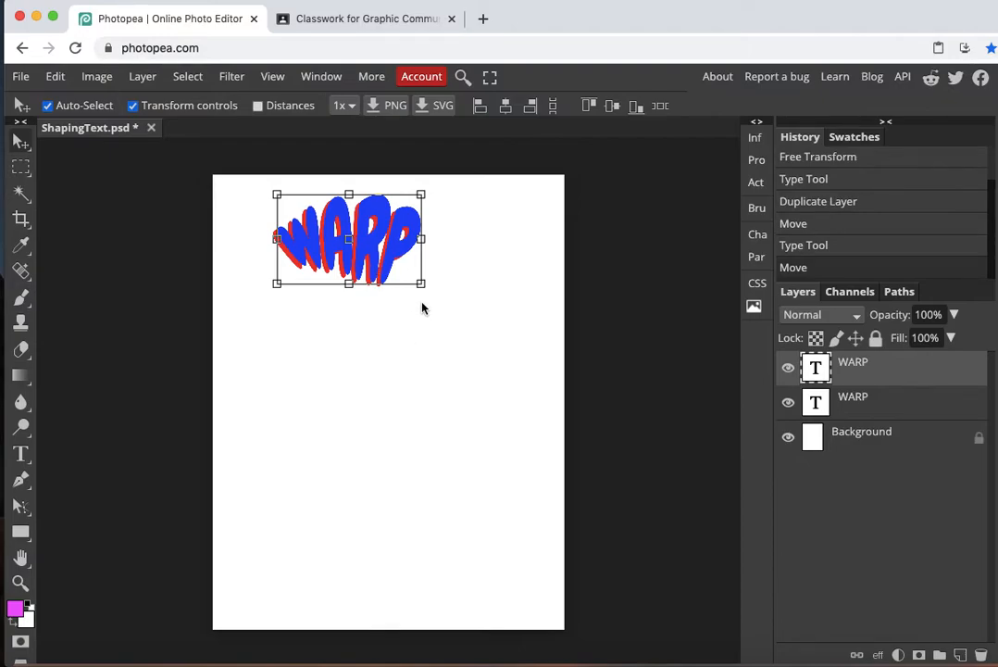
{"action": "left_click", "coordinate": [421, 308]}
{"action": "left_click_drag", "start_coordinate": [453, 337], "coordinate": [270, 219]}
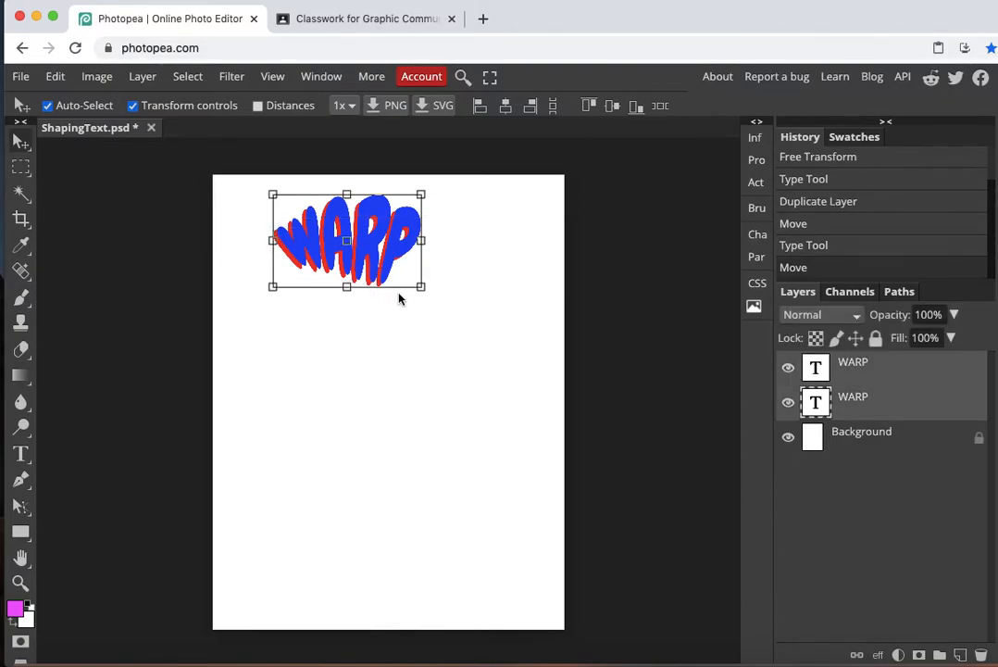
{"action": "left_click", "coordinate": [437, 327]}
{"action": "left_click_drag", "start_coordinate": [440, 327], "coordinate": [277, 219]}
{"action": "left_click", "coordinate": [395, 301]}
{"action": "left_click_drag", "start_coordinate": [434, 322], "coordinate": [259, 221]}
{"action": "left_click", "coordinate": [98, 76]}
{"action": "mouse_move", "coordinate": [143, 76]}
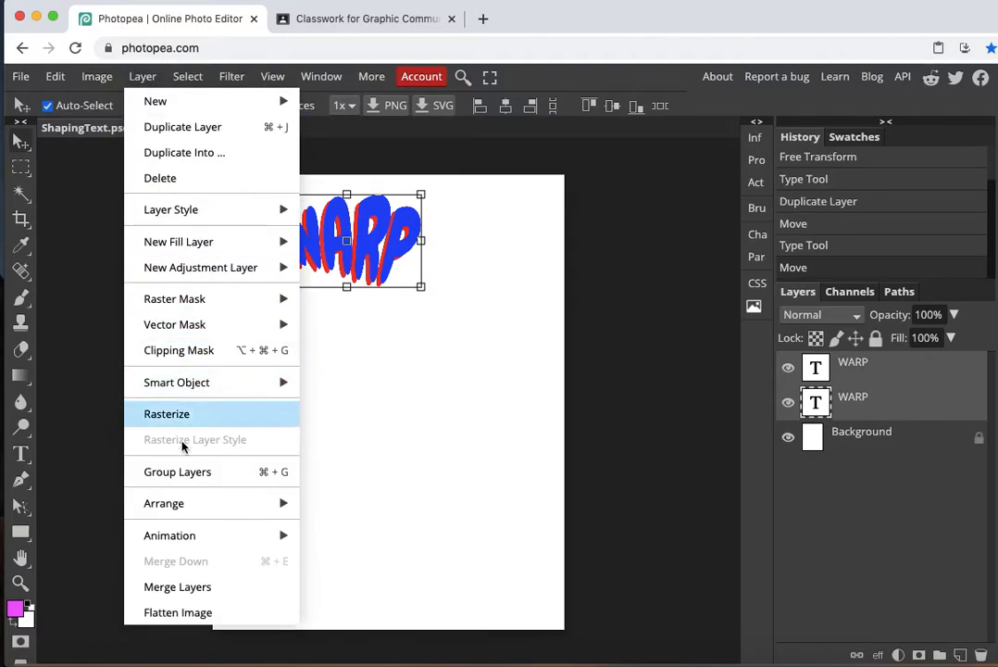
{"action": "left_click", "coordinate": [480, 410]}
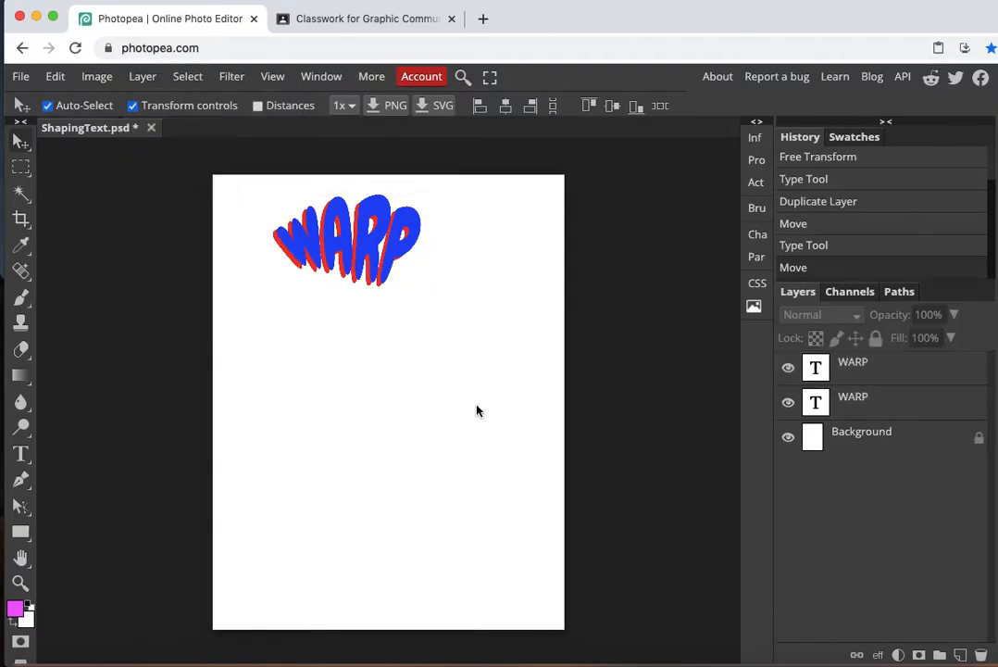
- Duplicate the blue WARP layer and move the copy directly below the layered red and blue word
{"action": "left_click", "coordinate": [389, 248]}
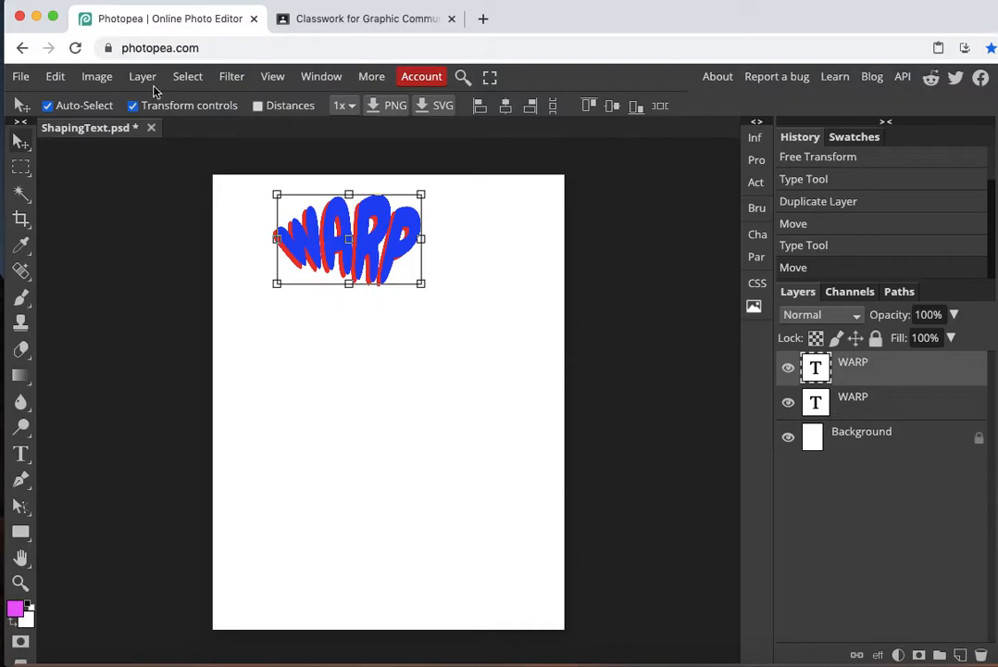
{"action": "left_click", "coordinate": [145, 77]}
{"action": "left_click", "coordinate": [148, 127]}
{"action": "left_click_drag", "start_coordinate": [370, 239], "coordinate": [363, 357]}
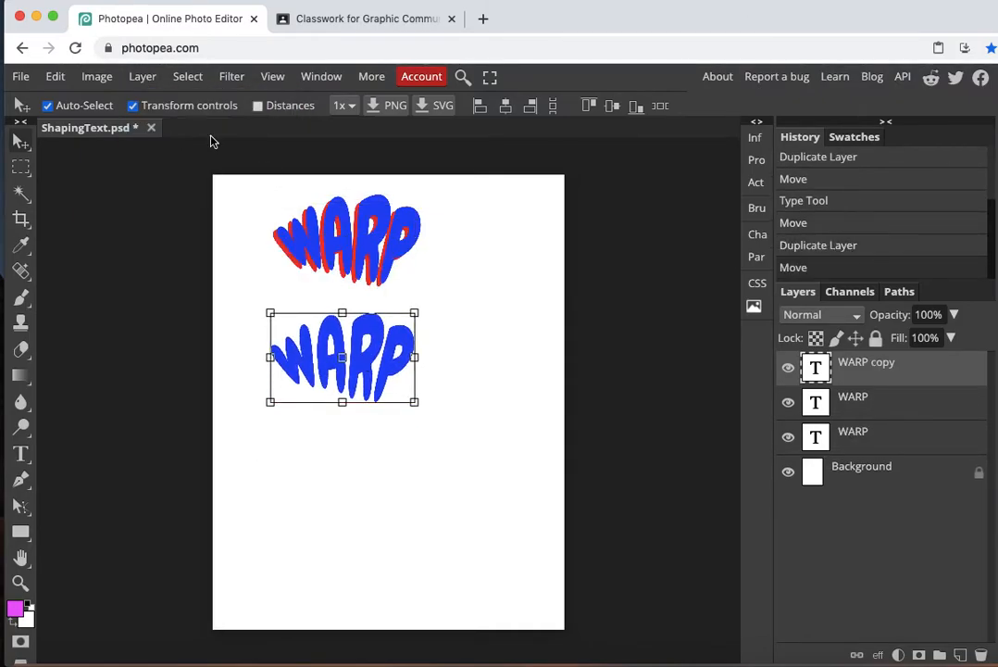
- Duplicate the blue copy, place the duplicate near the page's lower edge, and shift the middle word slightly down and right
{"action": "left_click", "coordinate": [147, 78]}
{"action": "left_click", "coordinate": [153, 127]}
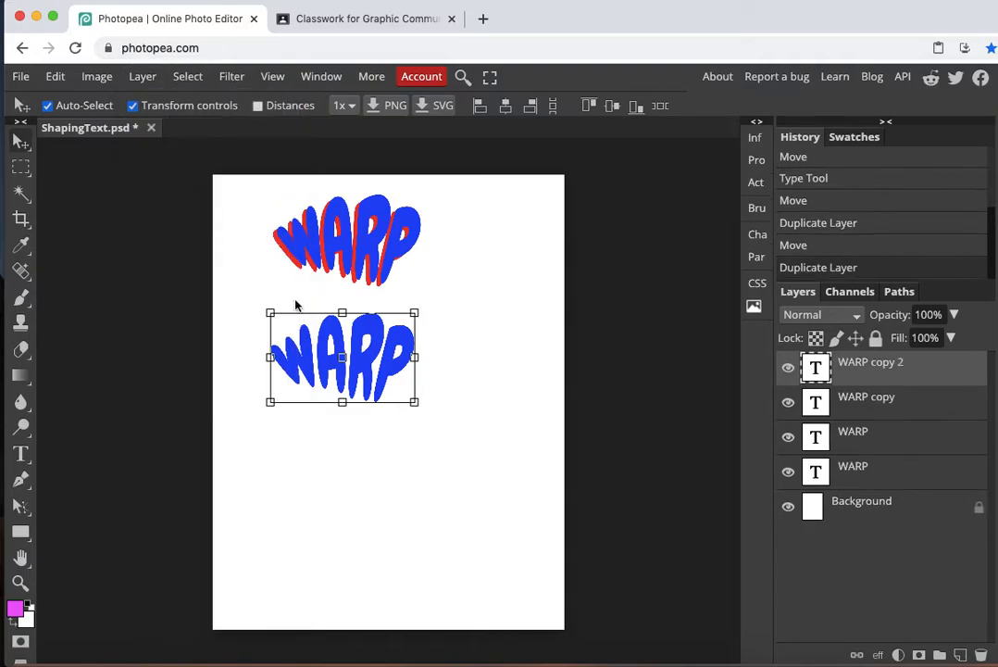
{"action": "left_click_drag", "start_coordinate": [298, 322], "coordinate": [298, 476]}
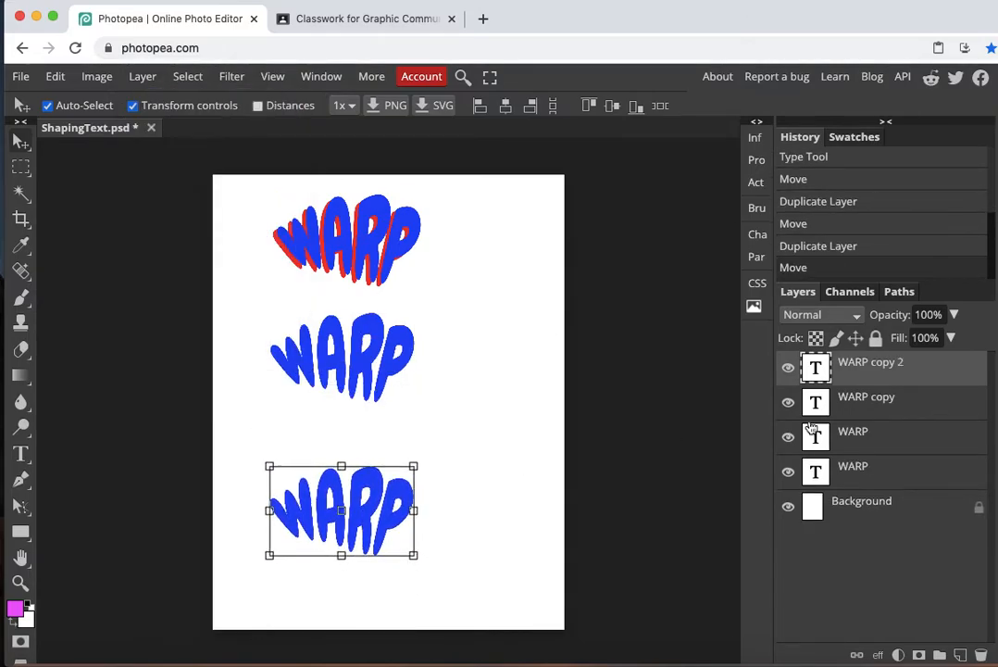
{"action": "left_click", "coordinate": [874, 401]}
{"action": "mouse_move", "coordinate": [360, 363]}
{"action": "left_mouse_down"}
{"action": "mouse_move", "coordinate": [377, 384]}
{"action": "mouse_move", "coordinate": [368, 376]}
{"action": "left_mouse_up"}
- Check the text-shaping requirements in Google Classroom and, back in Photopea, convert the middle WARP text layer to a shape
{"action": "left_click", "coordinate": [314, 20]}
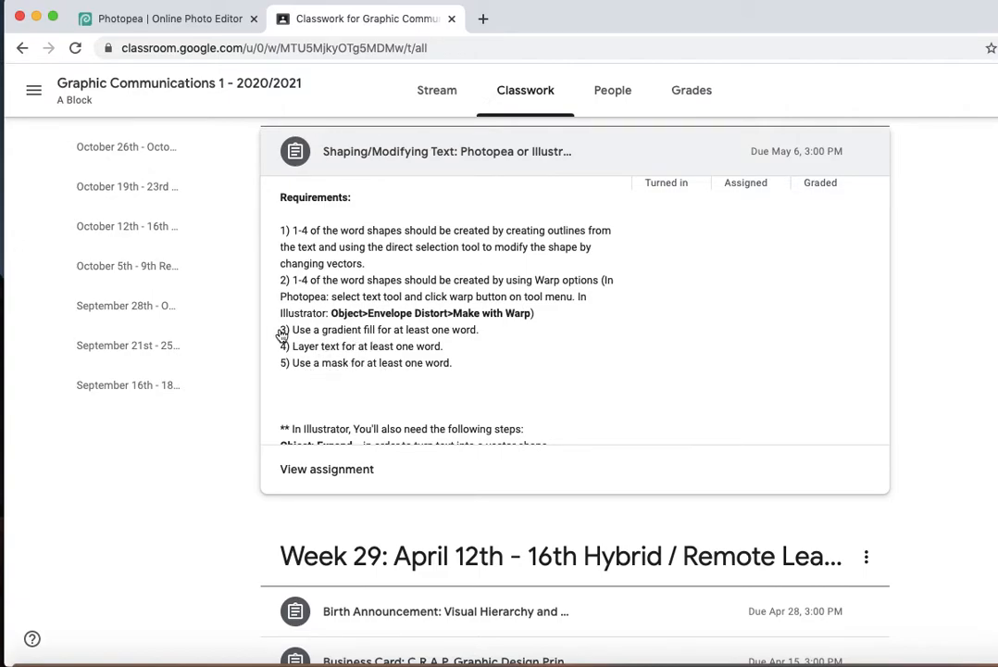
{"action": "left_click", "coordinate": [178, 19]}
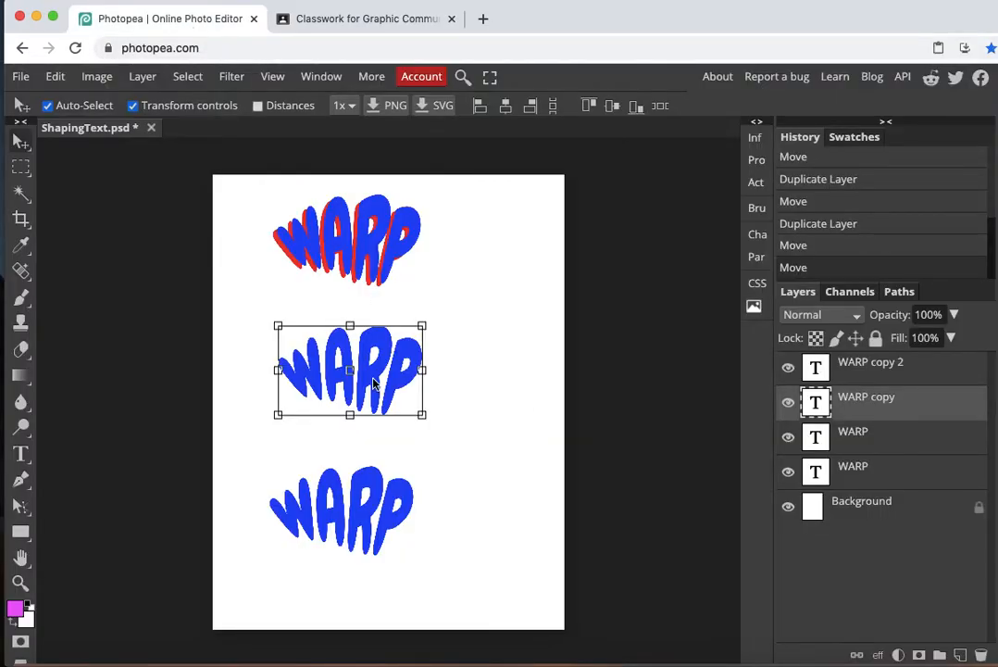
{"action": "right_click", "coordinate": [882, 407]}
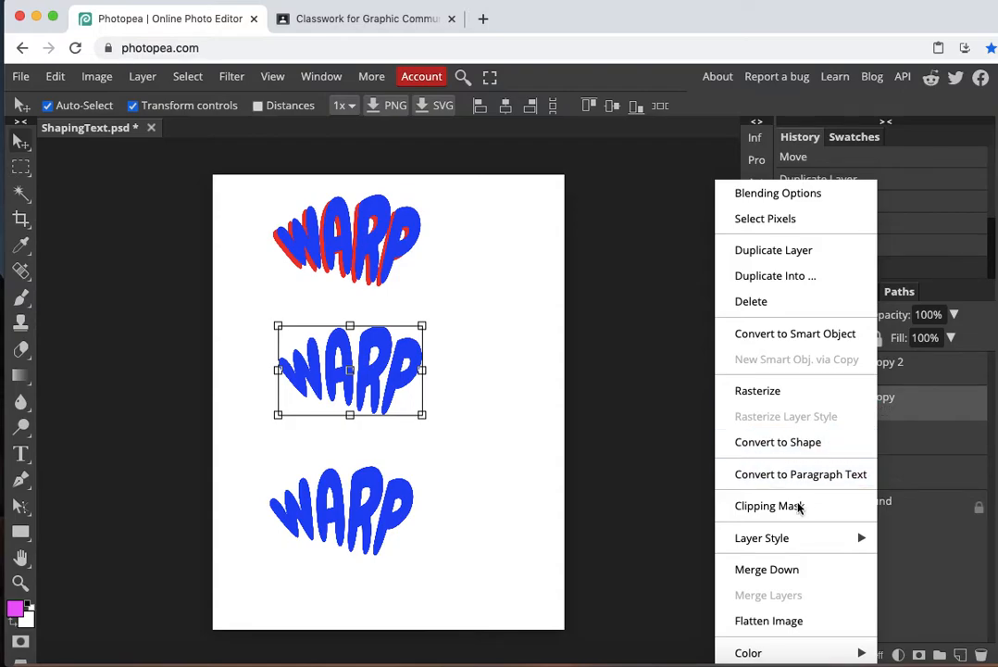
{"action": "left_click", "coordinate": [792, 452]}
- With Direct Select, pull the anchor at the upper tip of the W's first stroke outward, up and to the left
{"action": "scroll", "coordinate": [352, 389], "scroll_direction": "up", "scroll_amount": 5}
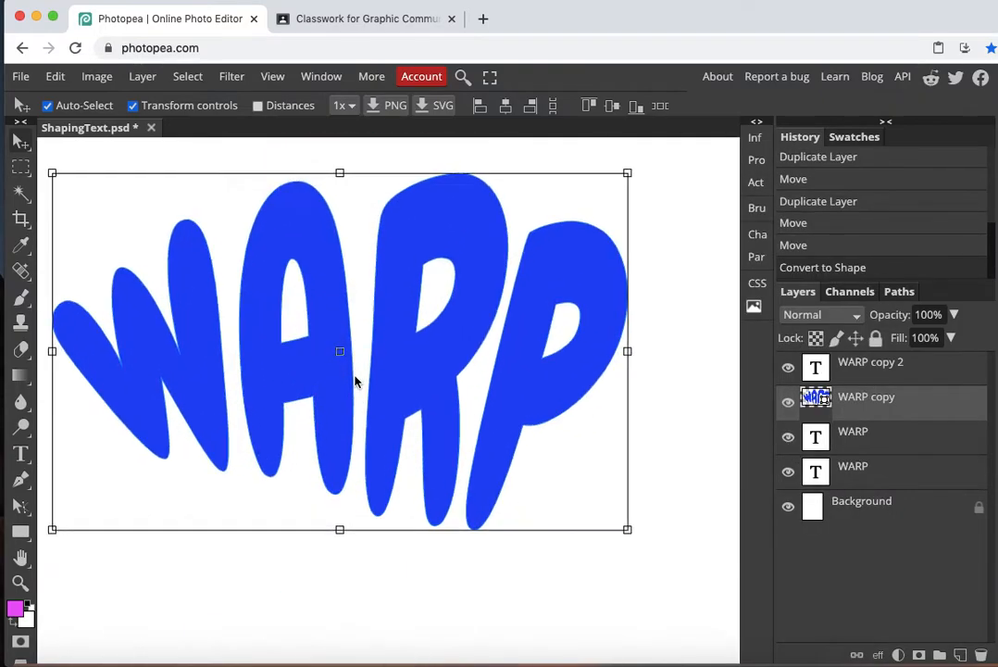
{"action": "scroll", "coordinate": [359, 382], "scroll_direction": "down", "scroll_amount": 3}
{"action": "scroll", "coordinate": [359, 382], "scroll_direction": "up", "scroll_amount": 6}
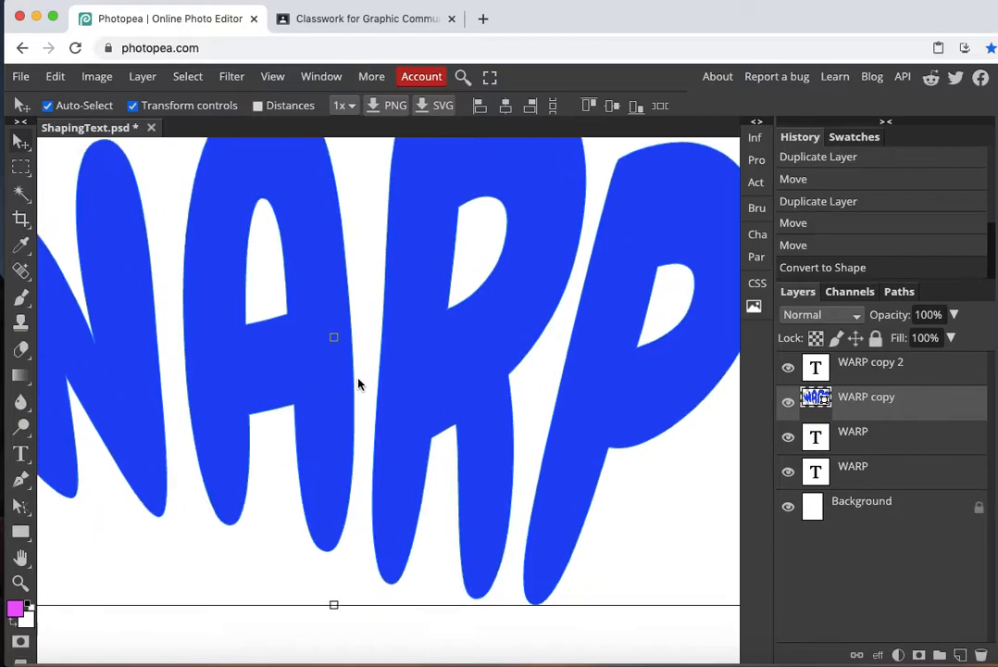
{"action": "scroll", "coordinate": [358, 382], "scroll_direction": "down", "scroll_amount": 4}
{"action": "scroll", "coordinate": [358, 383], "scroll_direction": "down", "scroll_amount": 3}
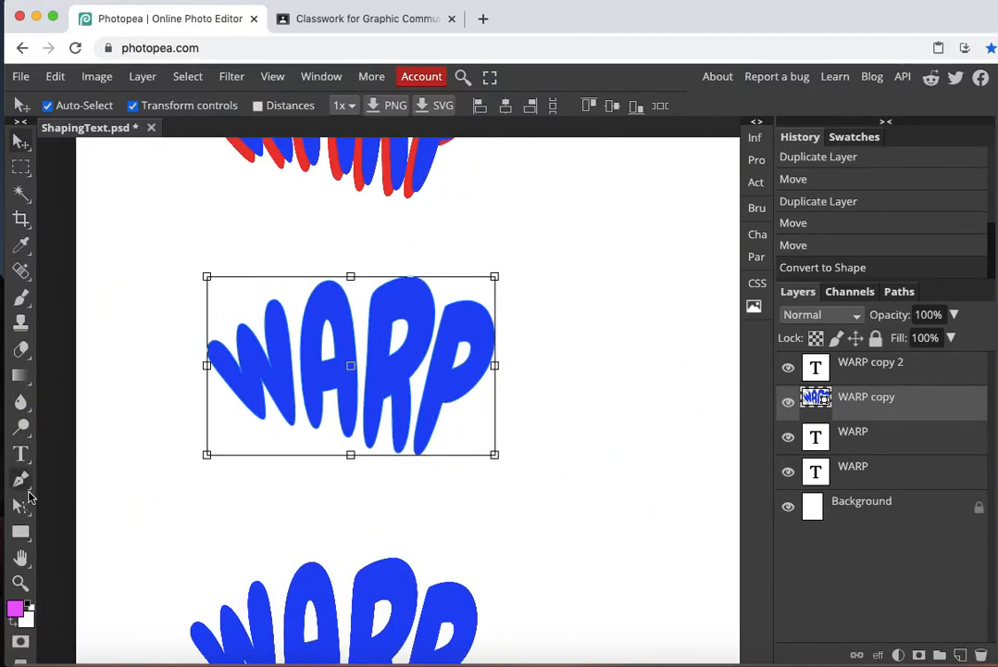
{"action": "left_click", "coordinate": [23, 482]}
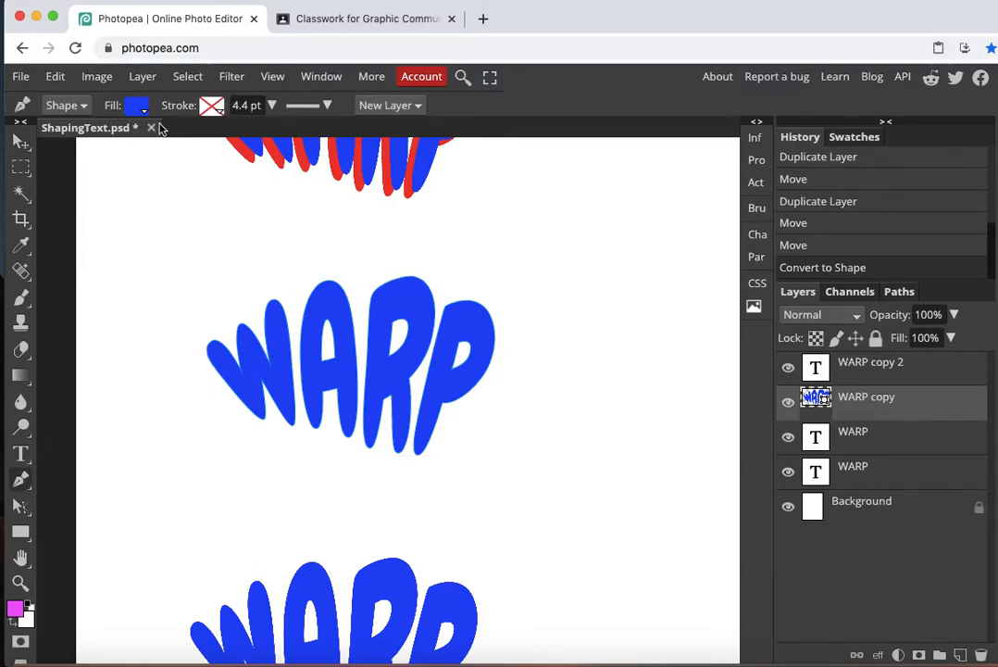
{"action": "right_click", "coordinate": [23, 509]}
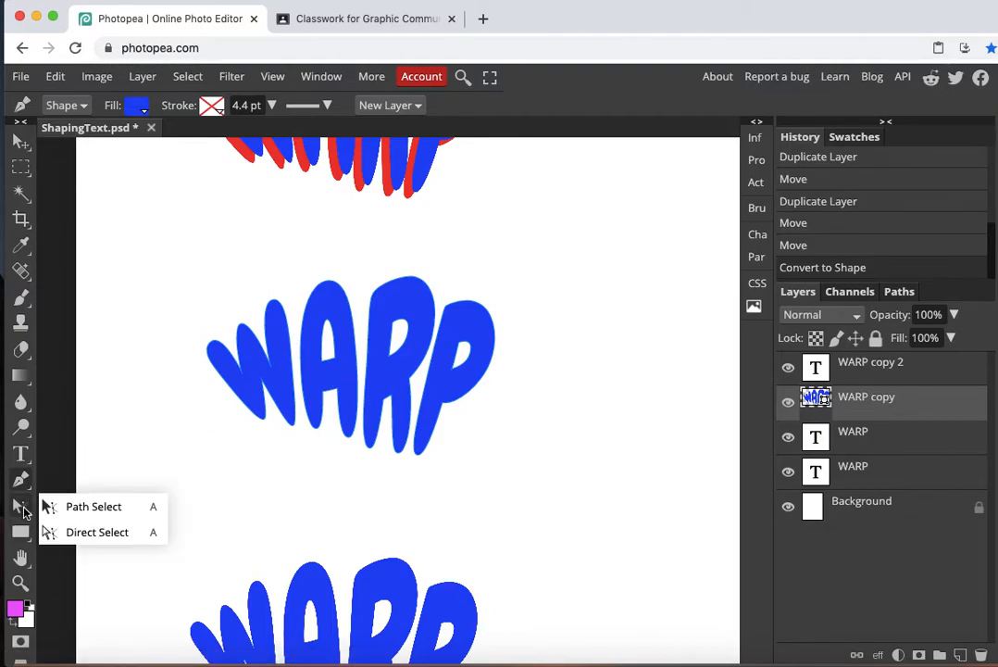
{"action": "left_click", "coordinate": [96, 533]}
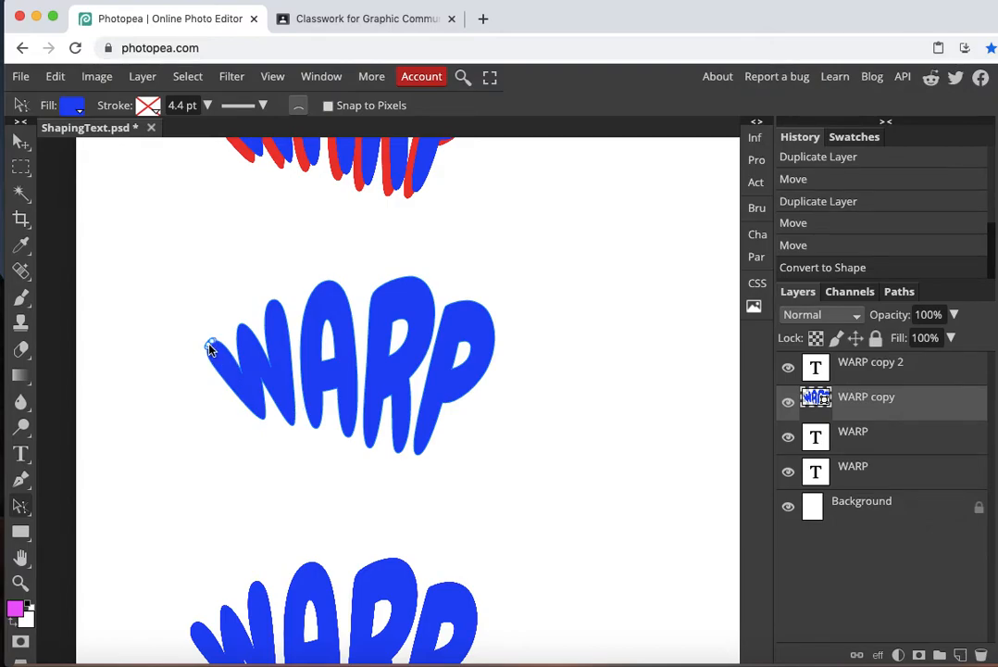
{"action": "scroll", "coordinate": [210, 347], "scroll_direction": "up", "scroll_amount": 5}
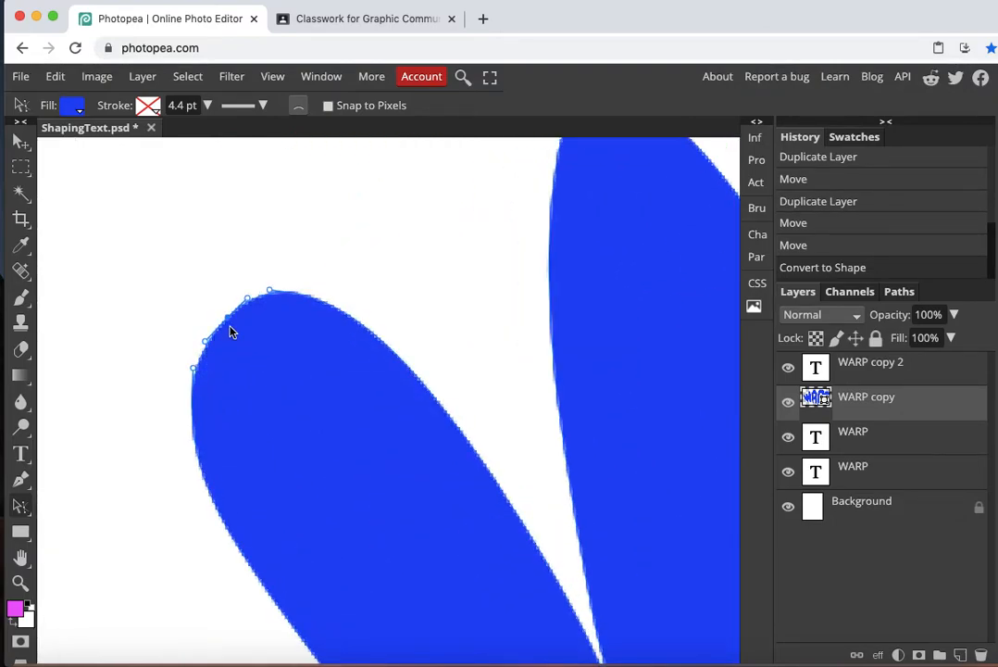
{"action": "left_click_drag", "start_coordinate": [230, 323], "coordinate": [134, 194]}
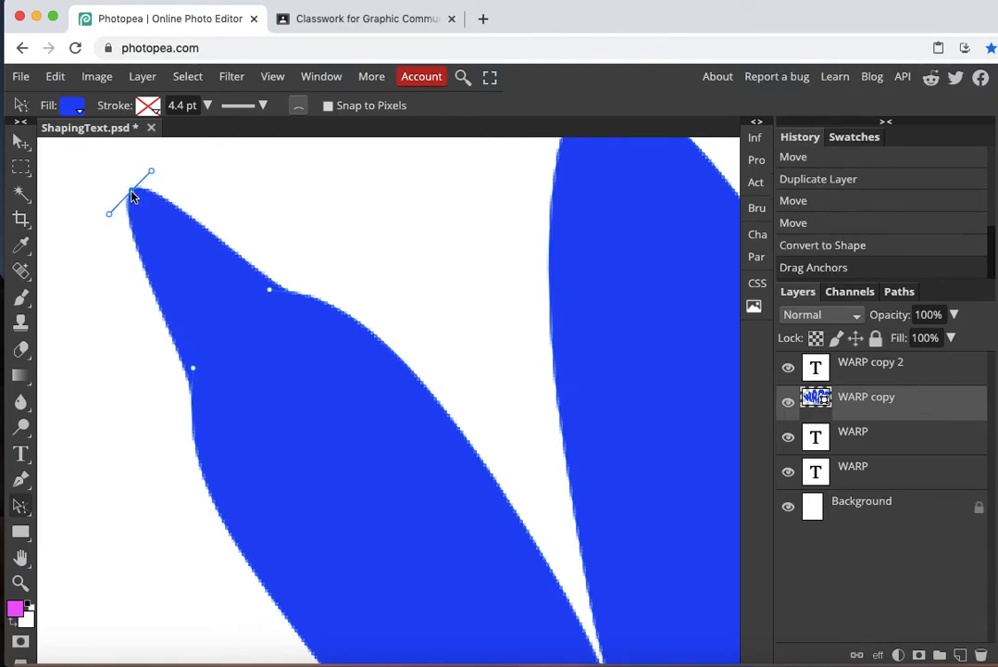
- Move the anchors and curve handles on the left edge of the W's first stroke to smooth it toward the extended tip
{"action": "left_click", "coordinate": [159, 428]}
{"action": "left_click", "coordinate": [190, 404]}
{"action": "left_click_drag", "start_coordinate": [190, 404], "coordinate": [151, 342]}
{"action": "left_click_drag", "start_coordinate": [195, 454], "coordinate": [188, 443]}
{"action": "left_click_drag", "start_coordinate": [155, 313], "coordinate": [140, 291]}
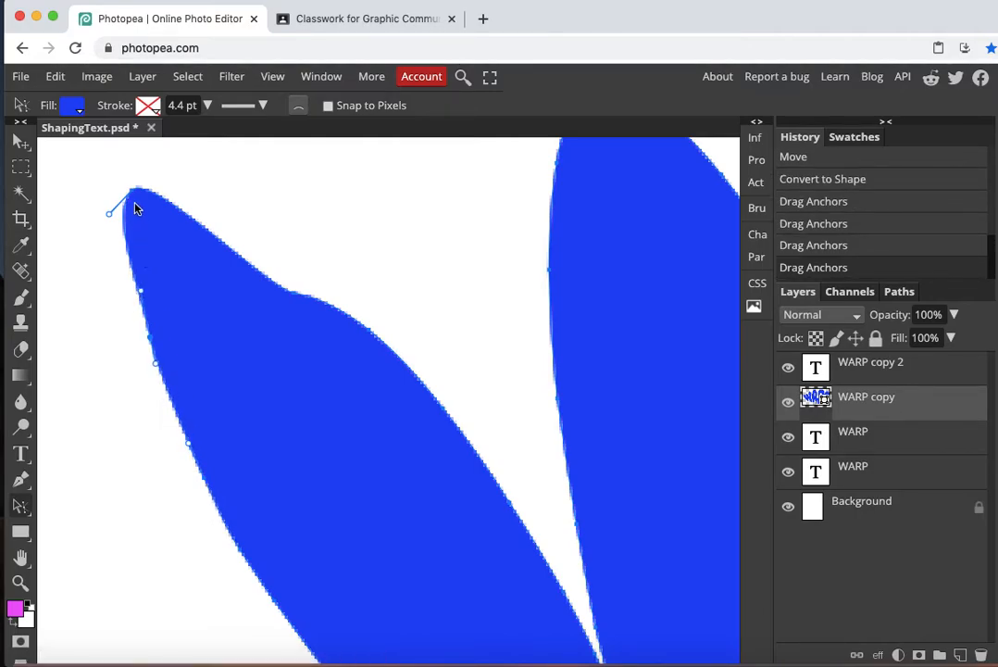
- Round off the extended tip of the W's first stroke and move the anchors along its upper right edge outward
{"action": "left_click", "coordinate": [132, 189]}
{"action": "left_click_drag", "start_coordinate": [154, 175], "coordinate": [205, 161]}
{"action": "left_click_drag", "start_coordinate": [141, 326], "coordinate": [136, 328]}
{"action": "left_click_drag", "start_coordinate": [270, 321], "coordinate": [266, 282]}
{"action": "left_click_drag", "start_coordinate": [295, 323], "coordinate": [260, 229]}
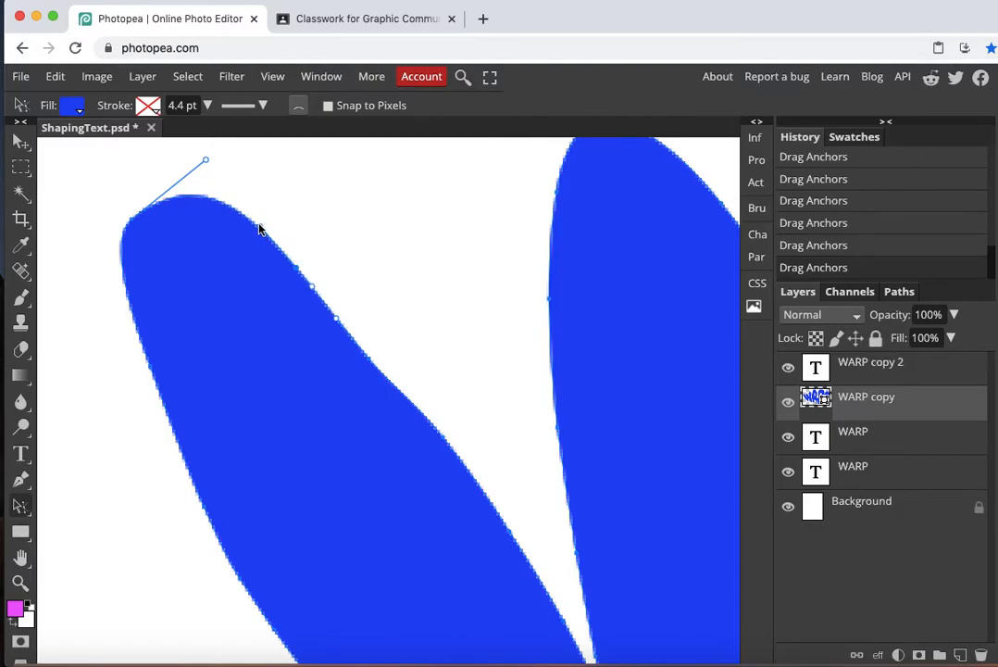
{"action": "left_click_drag", "start_coordinate": [207, 161], "coordinate": [183, 169]}
- Smooth the lower left edge of the W's first stroke with its anchors and handles, and shift the middle right-edge anchor outward
{"action": "left_click", "coordinate": [205, 510]}
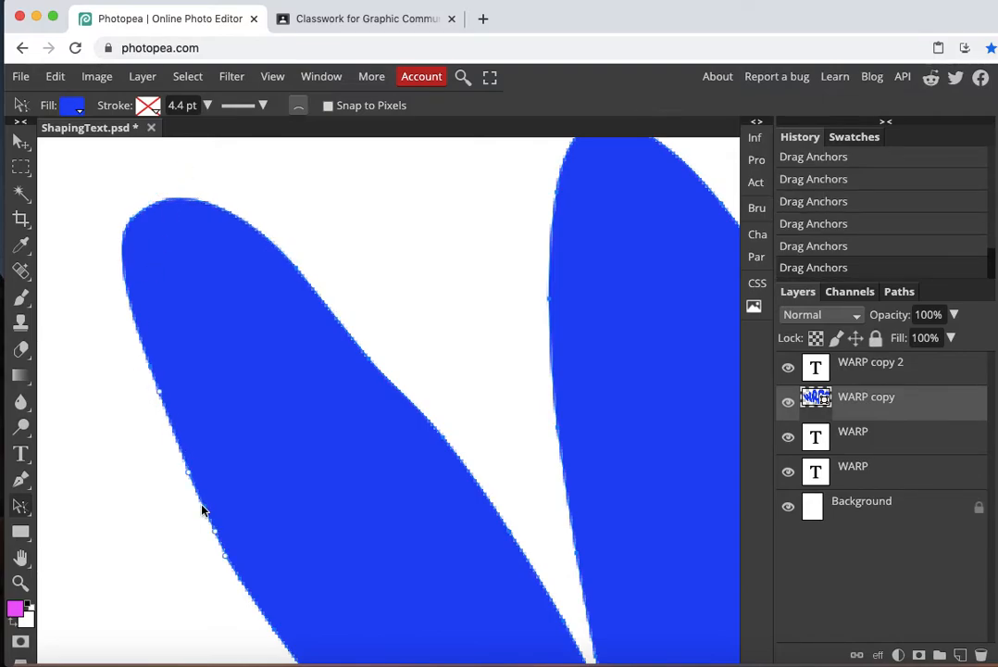
{"action": "left_click_drag", "start_coordinate": [206, 509], "coordinate": [142, 375]}
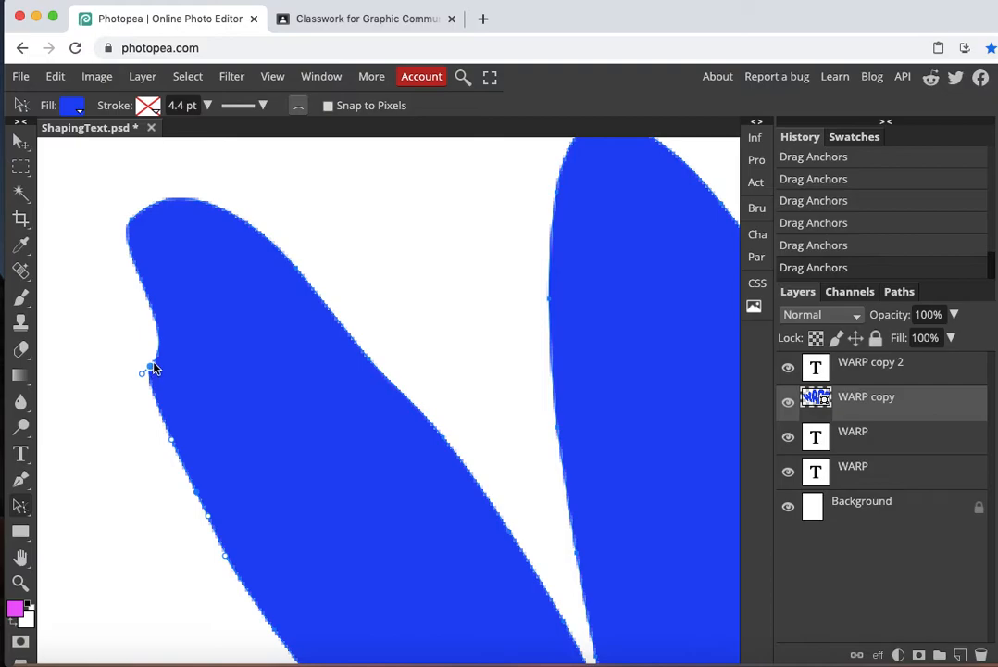
{"action": "left_click", "coordinate": [170, 349]}
{"action": "left_click_drag", "start_coordinate": [169, 338], "coordinate": [143, 373]}
{"action": "left_click", "coordinate": [372, 359]}
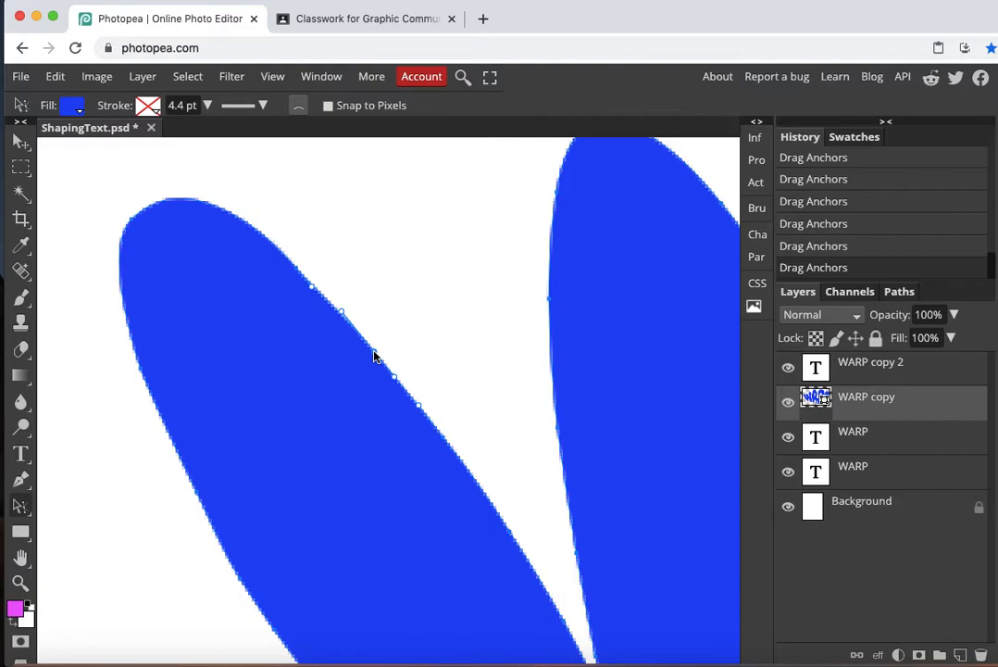
- Delete the extra anchor point on the right edge of the W's first stroke and fine-tune the remaining anchors on both edges
{"action": "left_click", "coordinate": [20, 479]}
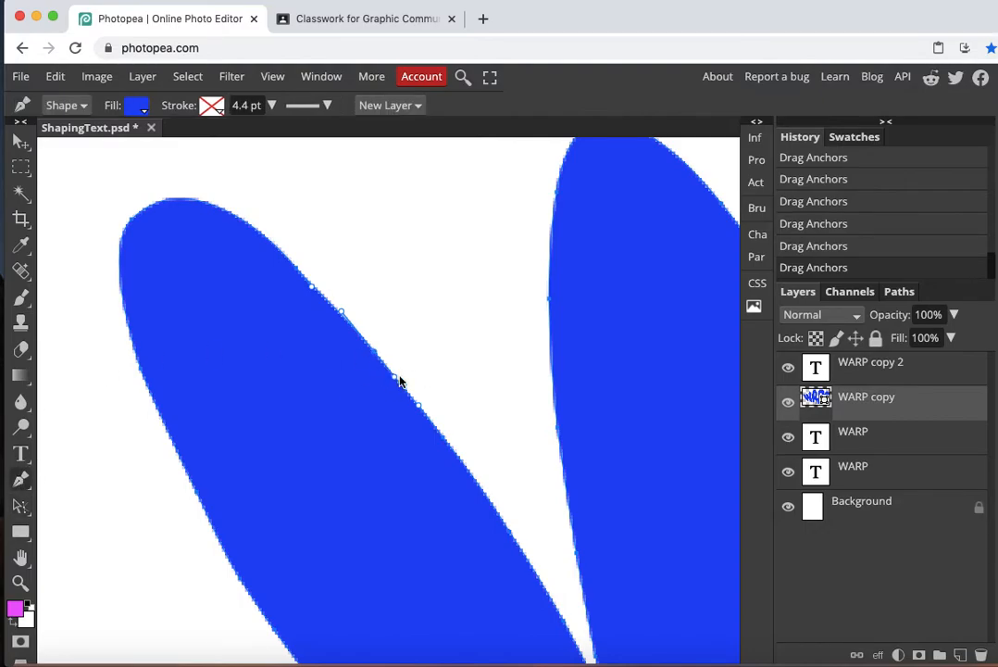
{"action": "left_click", "coordinate": [375, 357]}
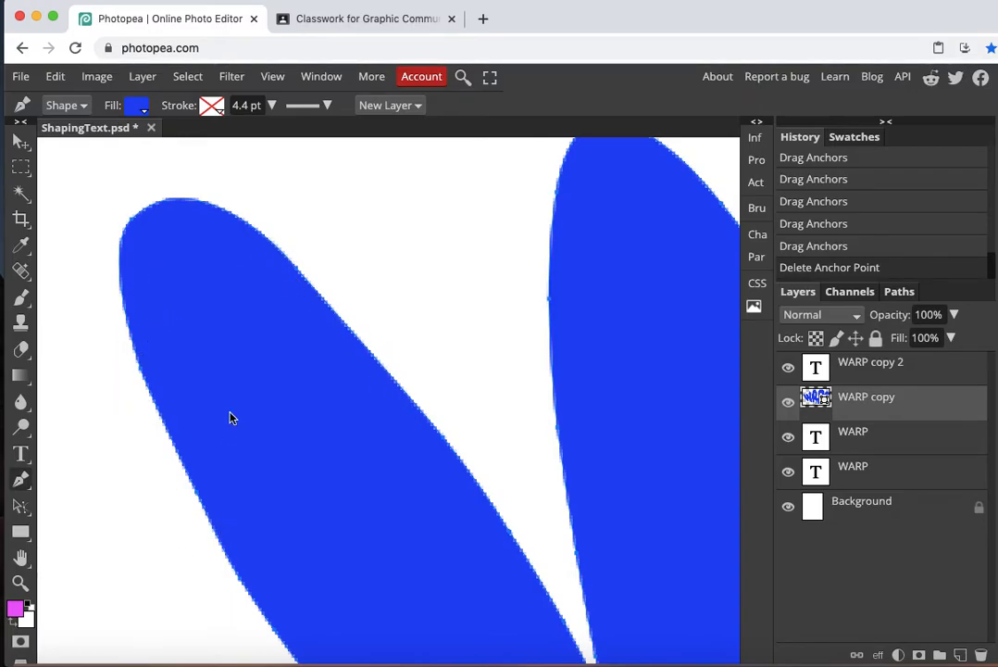
{"action": "left_click", "coordinate": [21, 505]}
{"action": "left_click", "coordinate": [294, 273]}
{"action": "left_click_drag", "start_coordinate": [294, 269], "coordinate": [301, 264]}
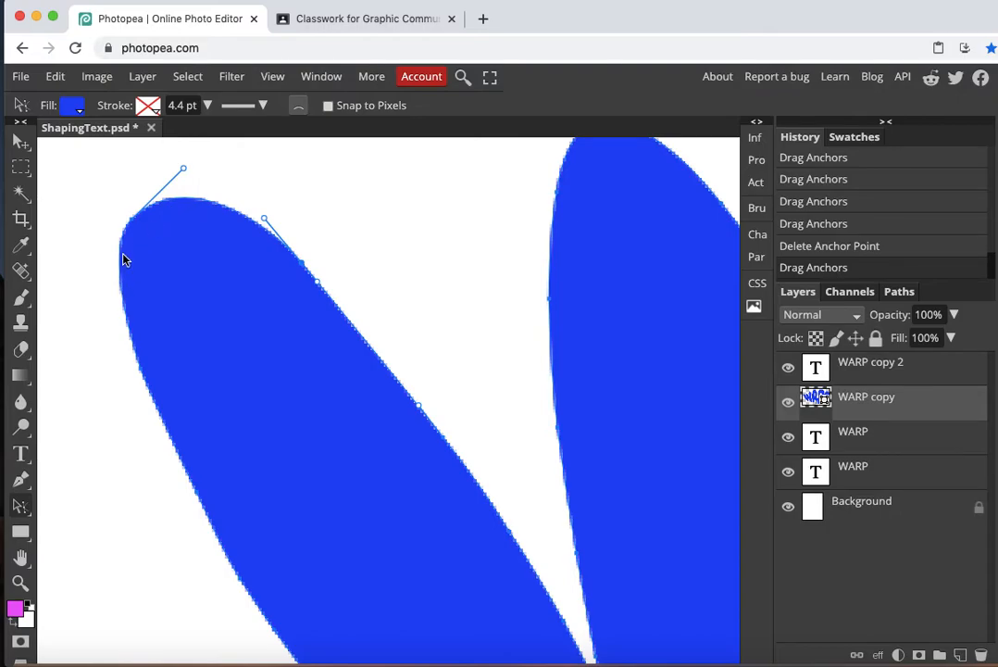
{"action": "left_click", "coordinate": [190, 479]}
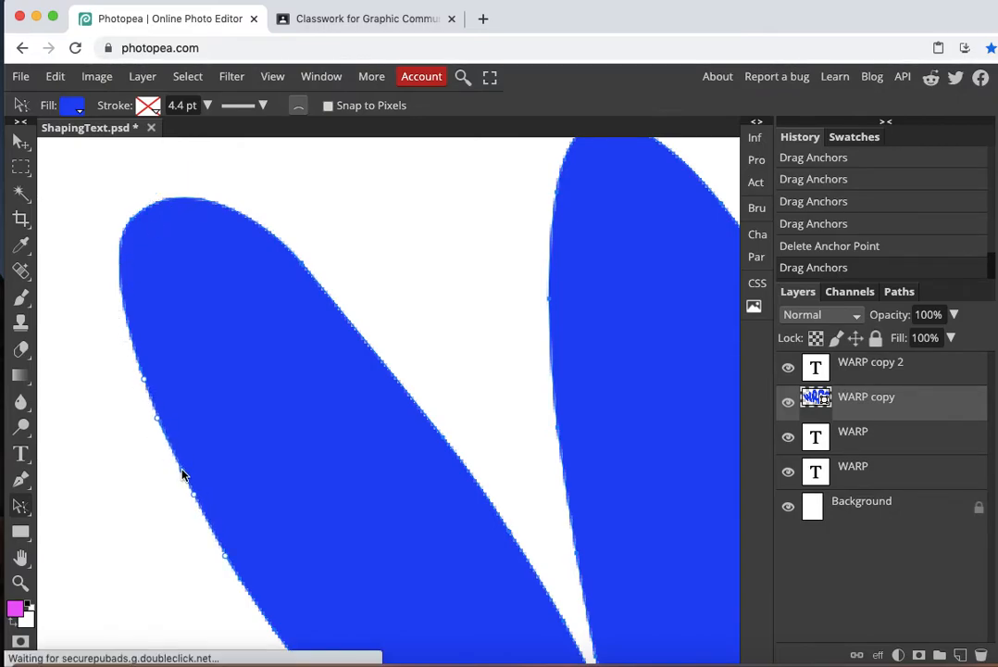
- Review the reshaped word and the assignment requirements in Google Classroom, and return to the lowest blue WARP with the Move tool
{"action": "key", "text": "super+0"}
{"action": "scroll", "coordinate": [438, 396], "scroll_direction": "up", "scroll_amount": 5}
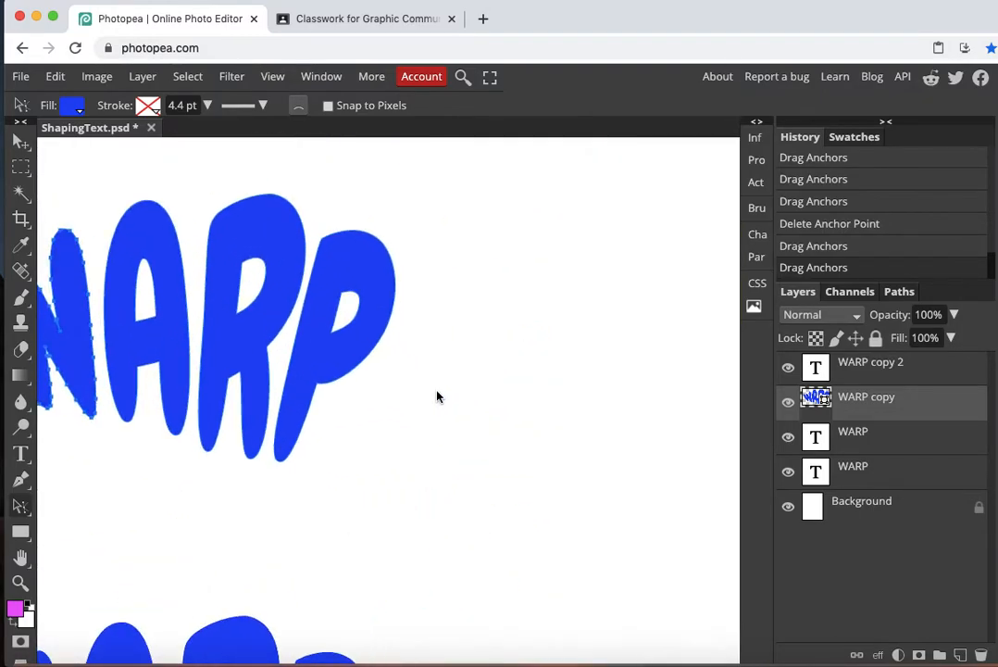
{"action": "scroll", "coordinate": [438, 396], "scroll_direction": "down", "scroll_amount": 1}
{"action": "left_click", "coordinate": [283, 17]}
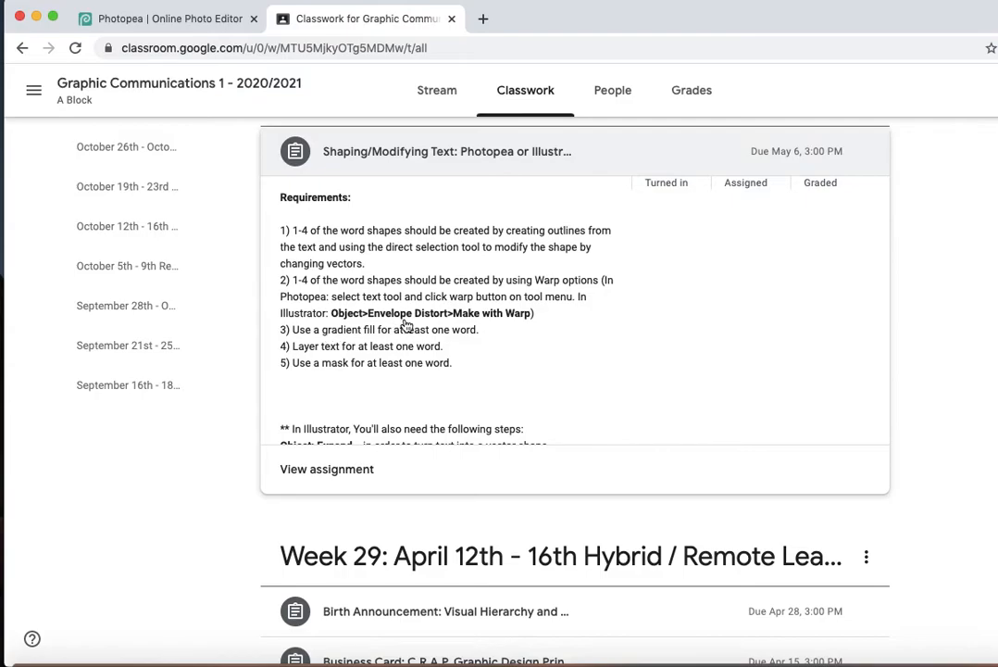
{"action": "left_click", "coordinate": [176, 22]}
{"action": "scroll", "coordinate": [379, 414], "scroll_direction": "down", "scroll_amount": 5}
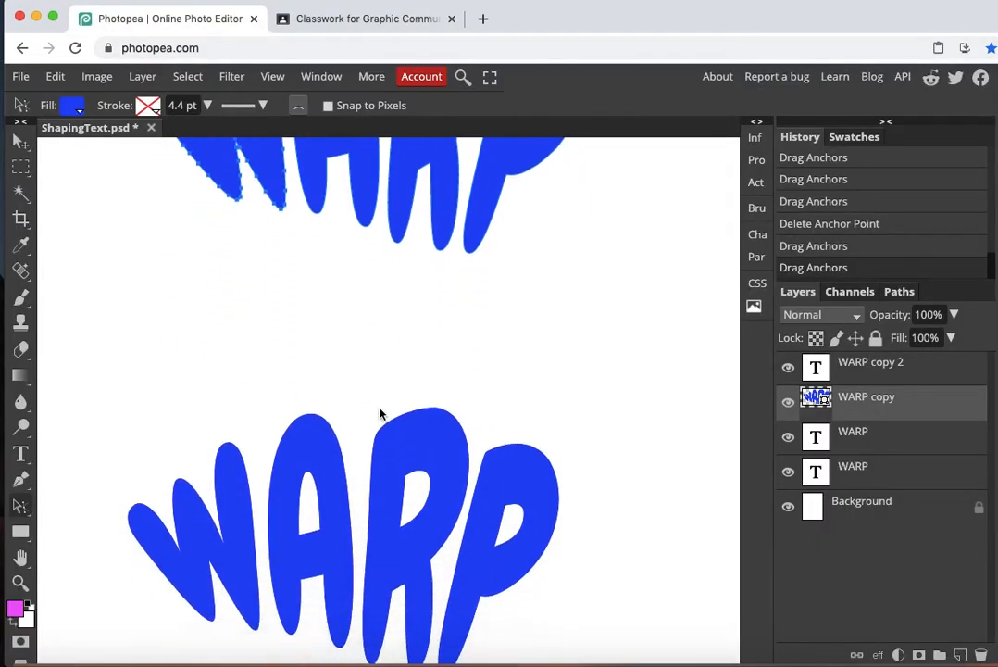
{"action": "left_click", "coordinate": [19, 142]}
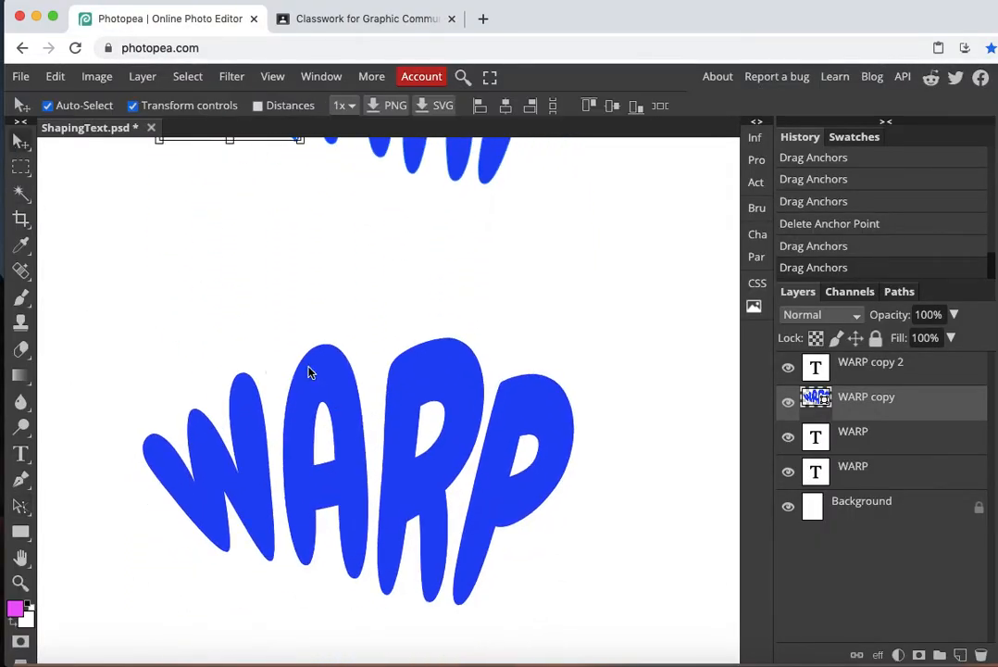
- Move the lowest blue WARP slightly up and convert its text layer to a shape
{"action": "left_click_drag", "start_coordinate": [361, 426], "coordinate": [351, 390]}
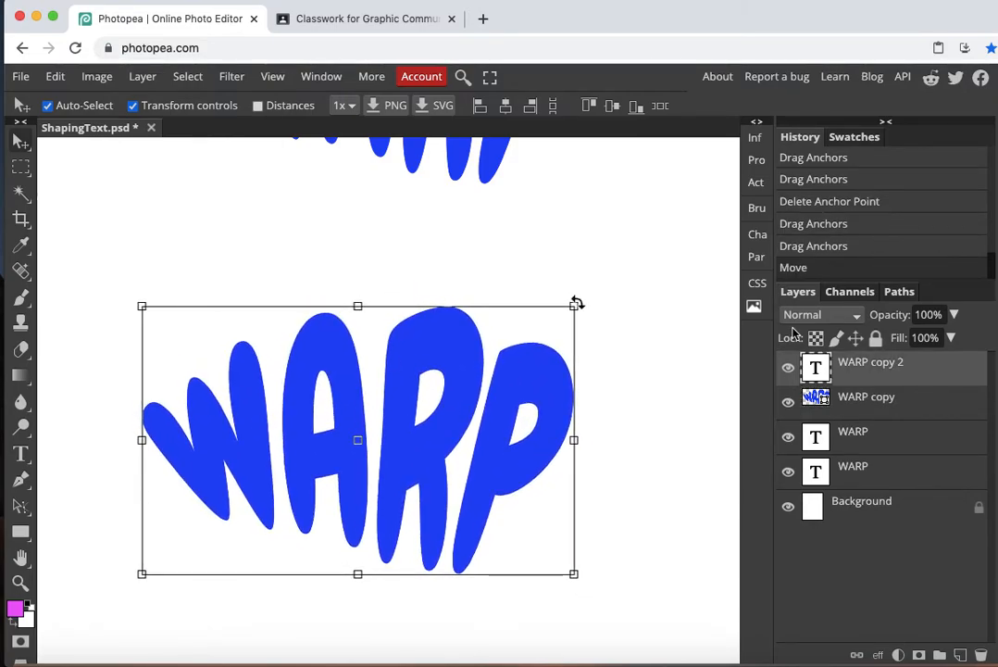
{"action": "right_click", "coordinate": [859, 370]}
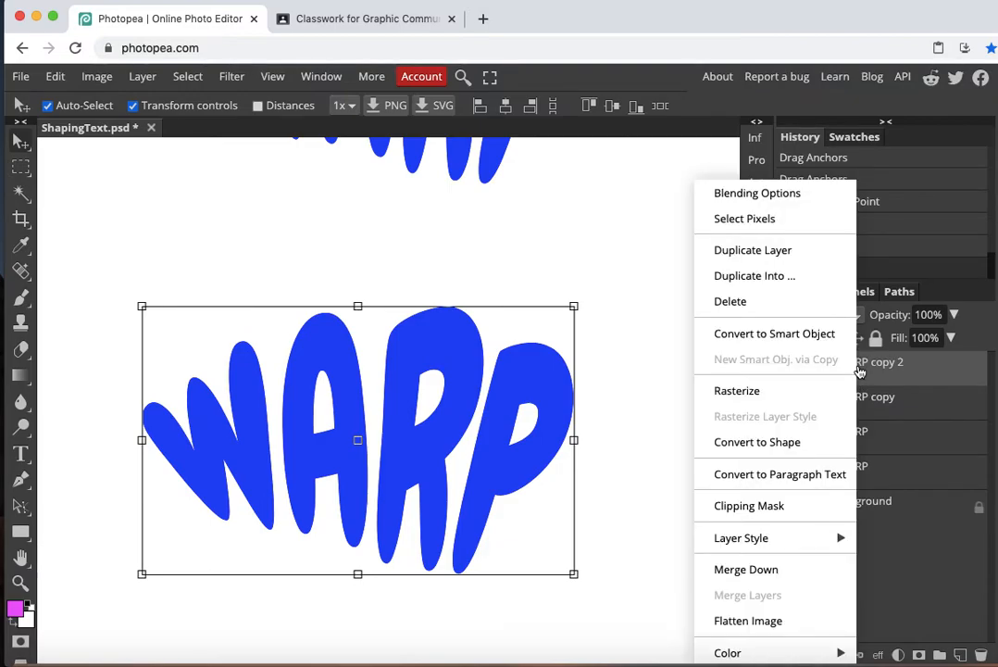
{"action": "left_click", "coordinate": [790, 441]}
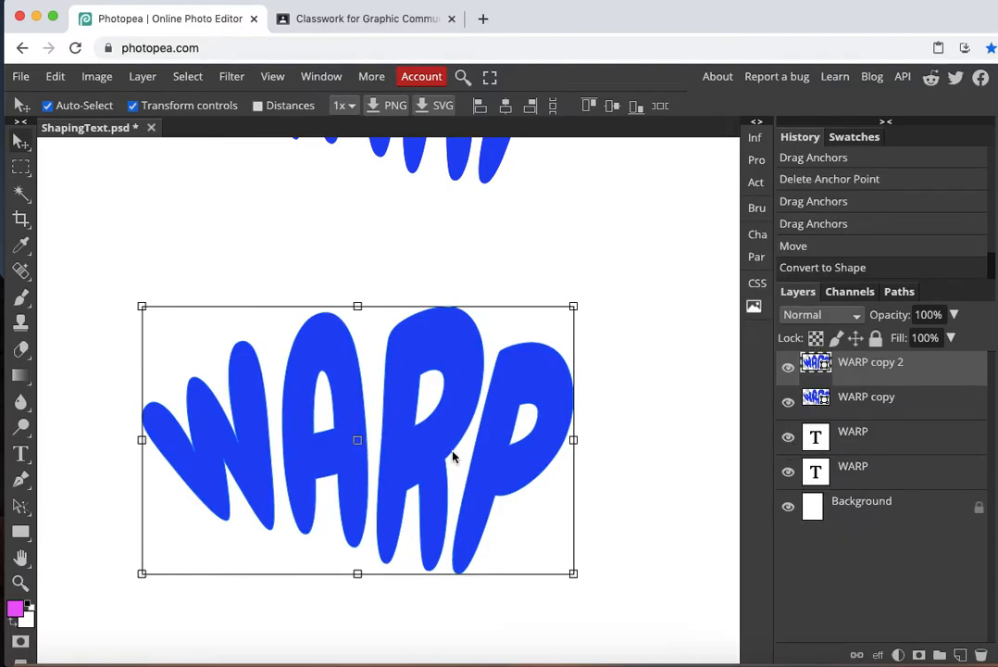
- With the Pen tool's fill options, fill the lowest WARP shape with the blue, red and yellow preset gradient
{"action": "left_click", "coordinate": [20, 479]}
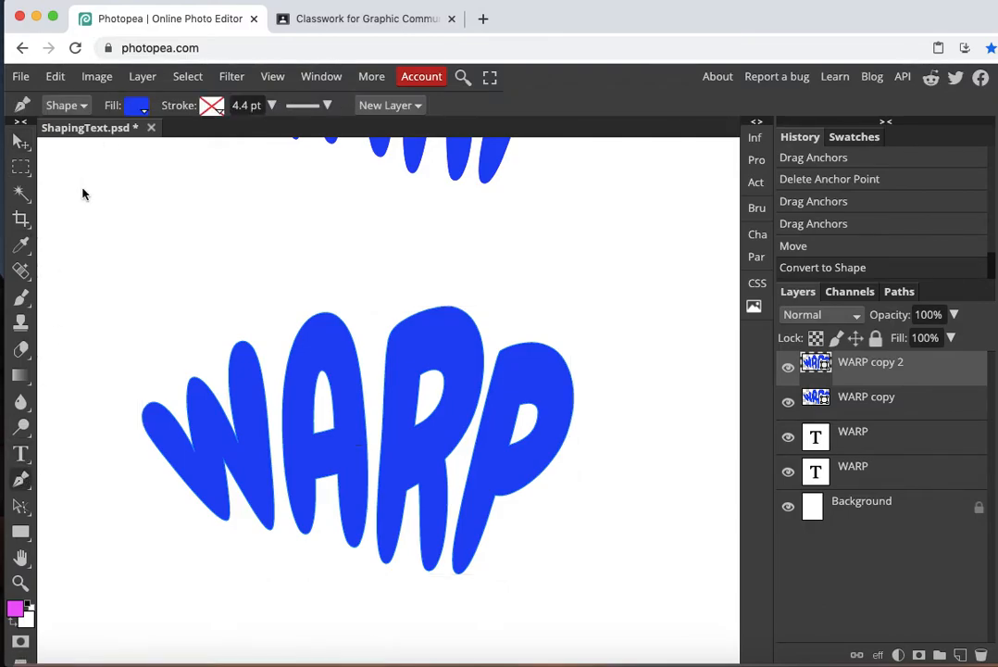
{"action": "left_click", "coordinate": [137, 107]}
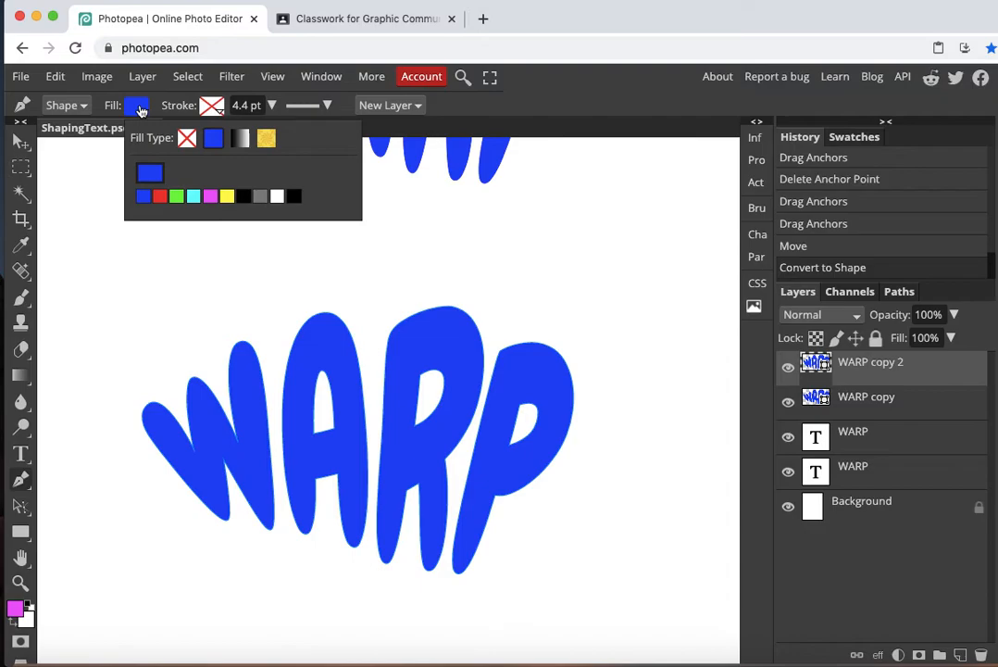
{"action": "left_click", "coordinate": [240, 140]}
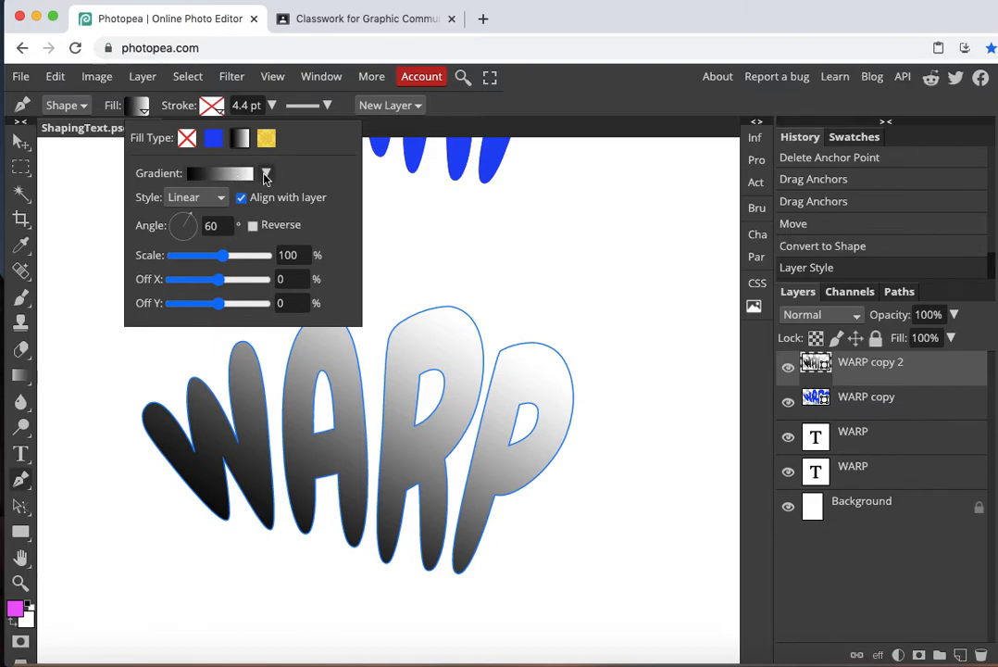
{"action": "left_click", "coordinate": [267, 174]}
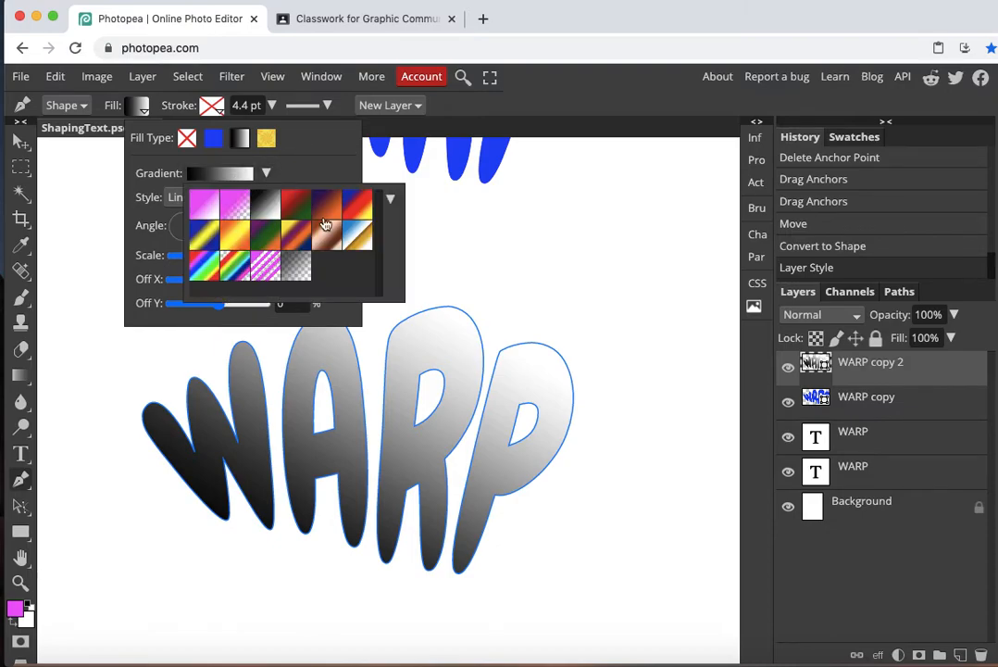
{"action": "left_click", "coordinate": [358, 215]}
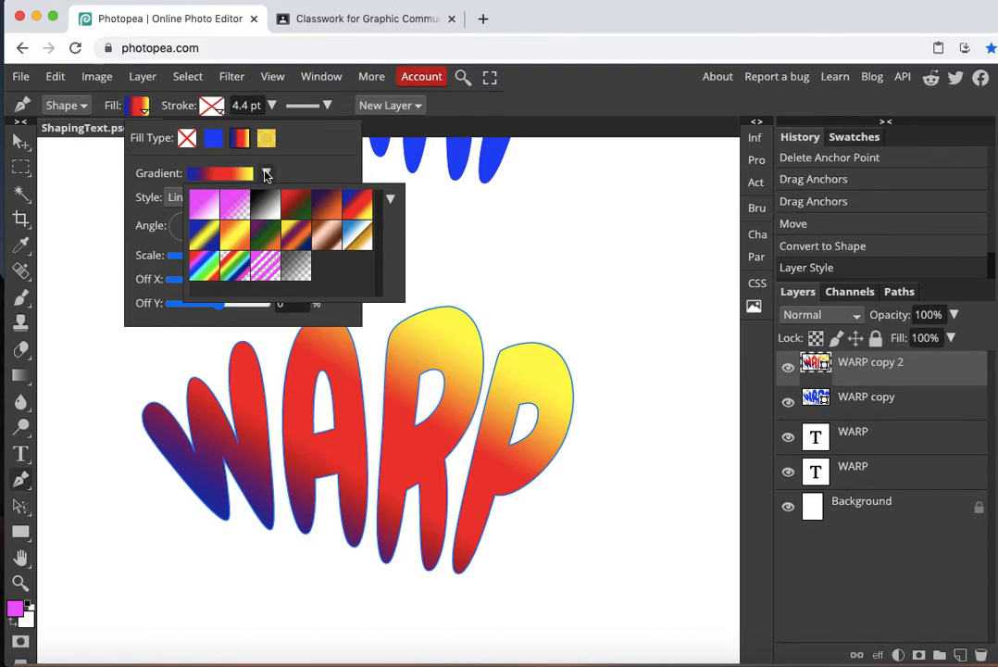
- Change the gradient's yellow end stop to green 30dd1e in the gradient editor
{"action": "left_click", "coordinate": [218, 173]}
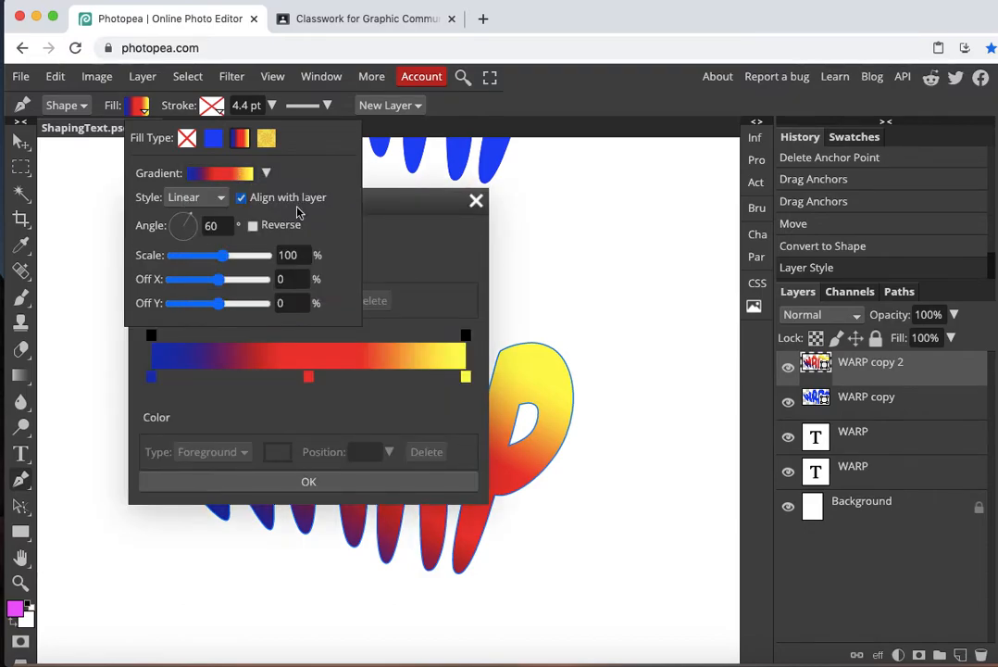
{"action": "left_click_drag", "start_coordinate": [378, 213], "coordinate": [629, 109]}
{"action": "left_click", "coordinate": [711, 279]}
{"action": "left_click", "coordinate": [711, 279]}
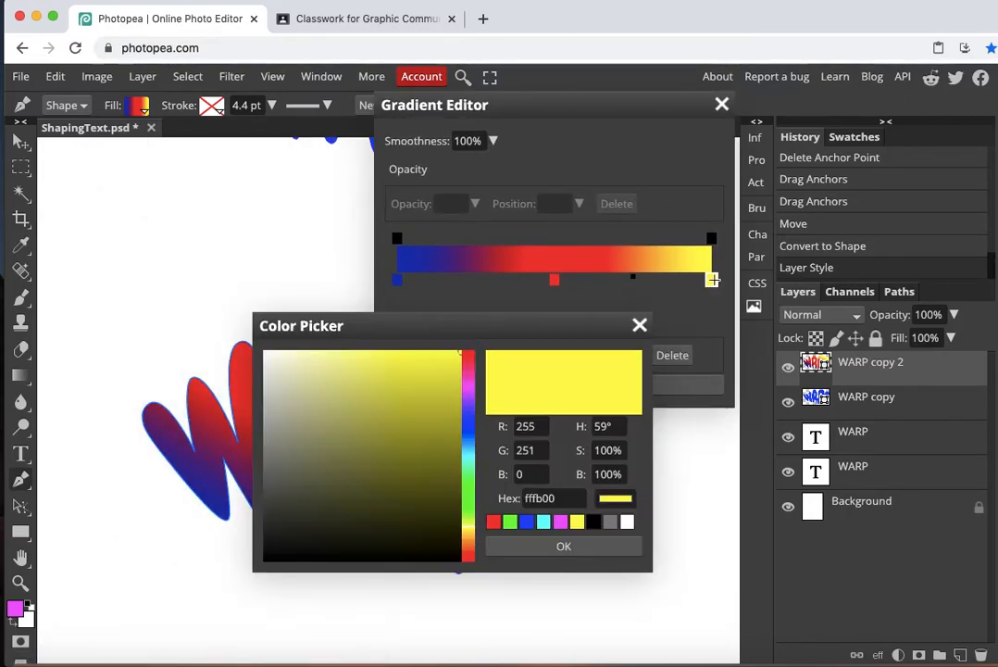
{"action": "left_click_drag", "start_coordinate": [475, 505], "coordinate": [475, 493]}
{"action": "left_click", "coordinate": [435, 382]}
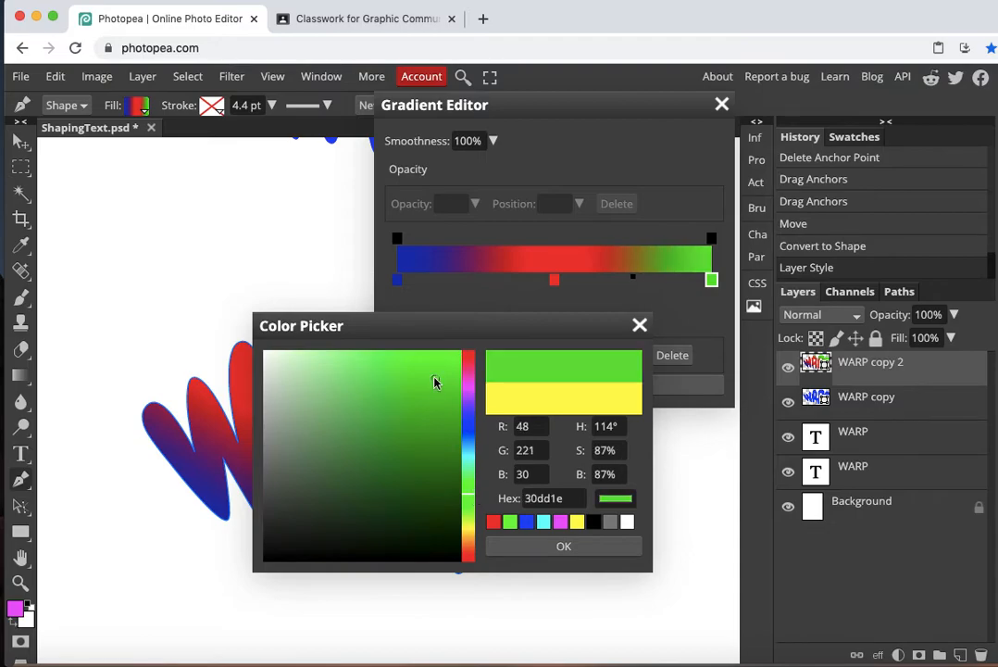
{"action": "left_click", "coordinate": [559, 547]}
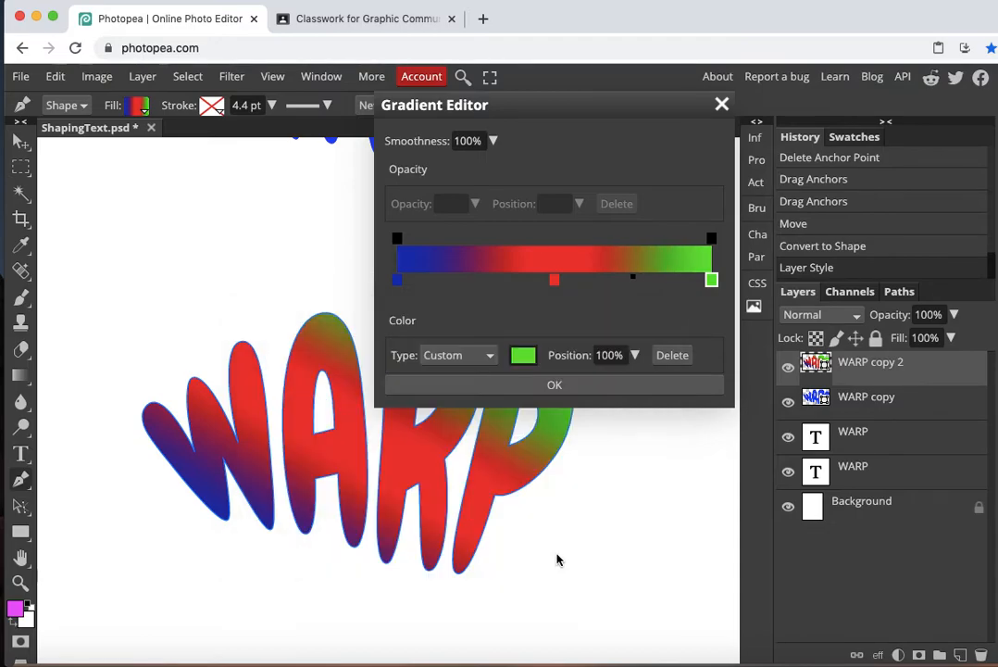
{"action": "left_click", "coordinate": [508, 387]}
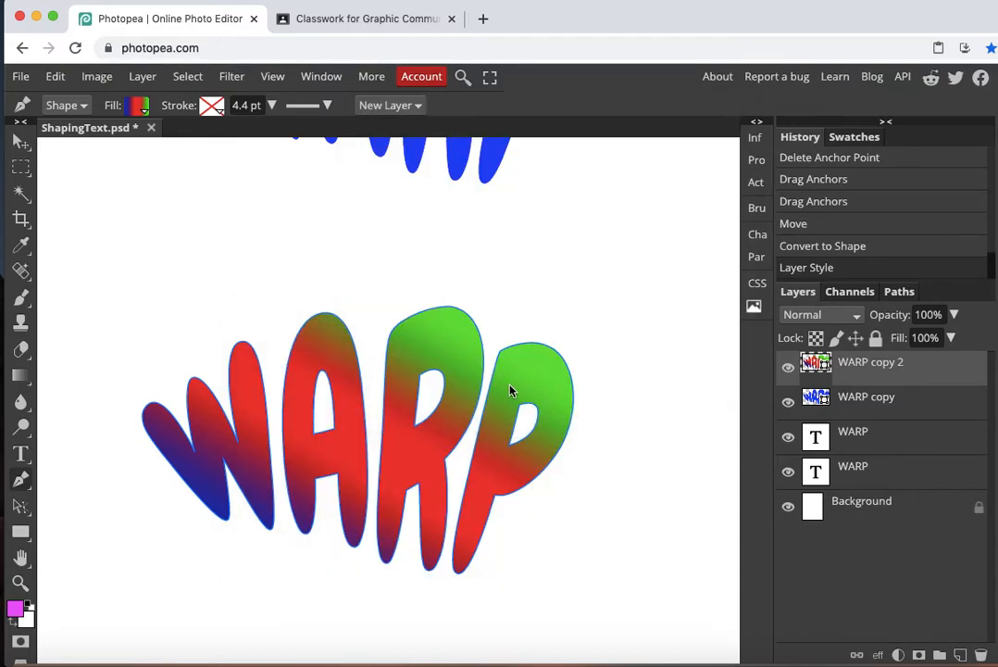
- Try the Radial, Angle and Reflected gradient styles on the lowest WARP and settle on Radial
{"action": "left_click", "coordinate": [138, 105]}
{"action": "left_click", "coordinate": [206, 199]}
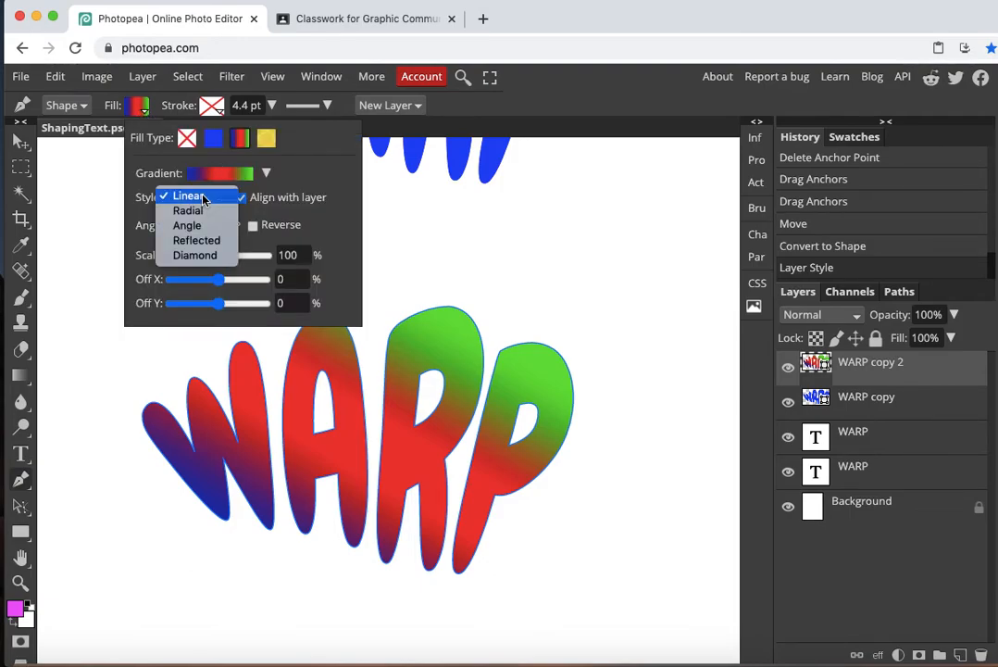
{"action": "left_click", "coordinate": [193, 211]}
{"action": "left_click", "coordinate": [195, 206]}
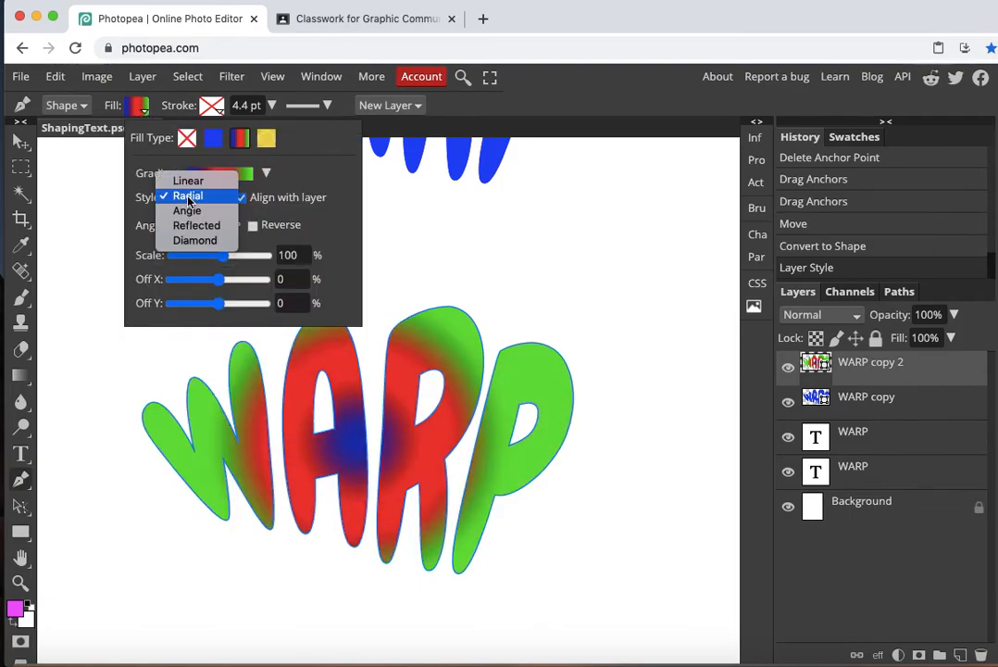
{"action": "left_click", "coordinate": [188, 212]}
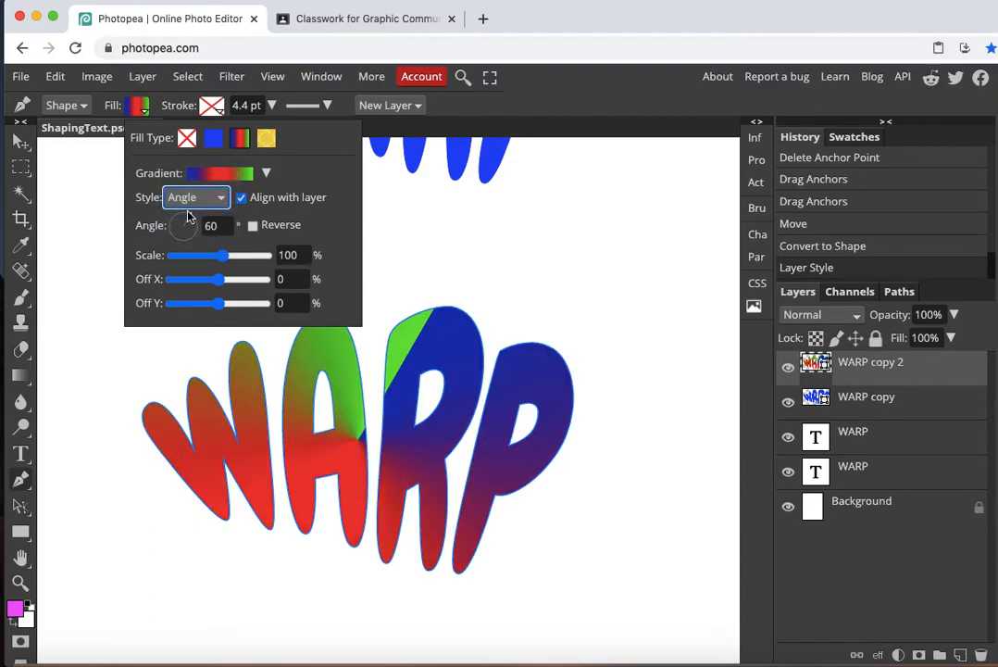
{"action": "left_click", "coordinate": [206, 198]}
{"action": "left_click", "coordinate": [203, 215]}
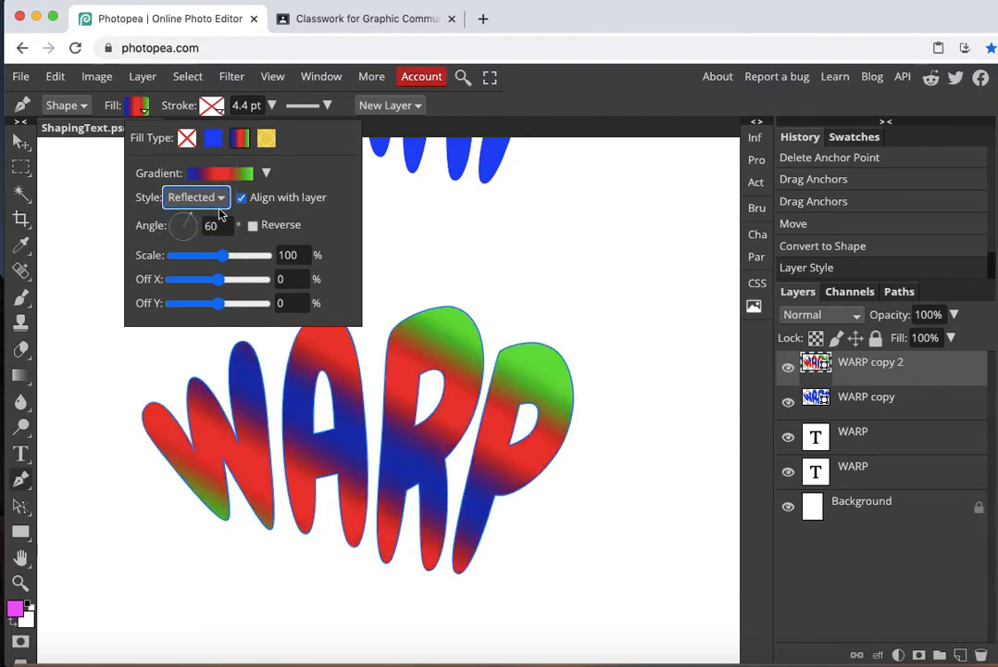
{"action": "left_click", "coordinate": [196, 198]}
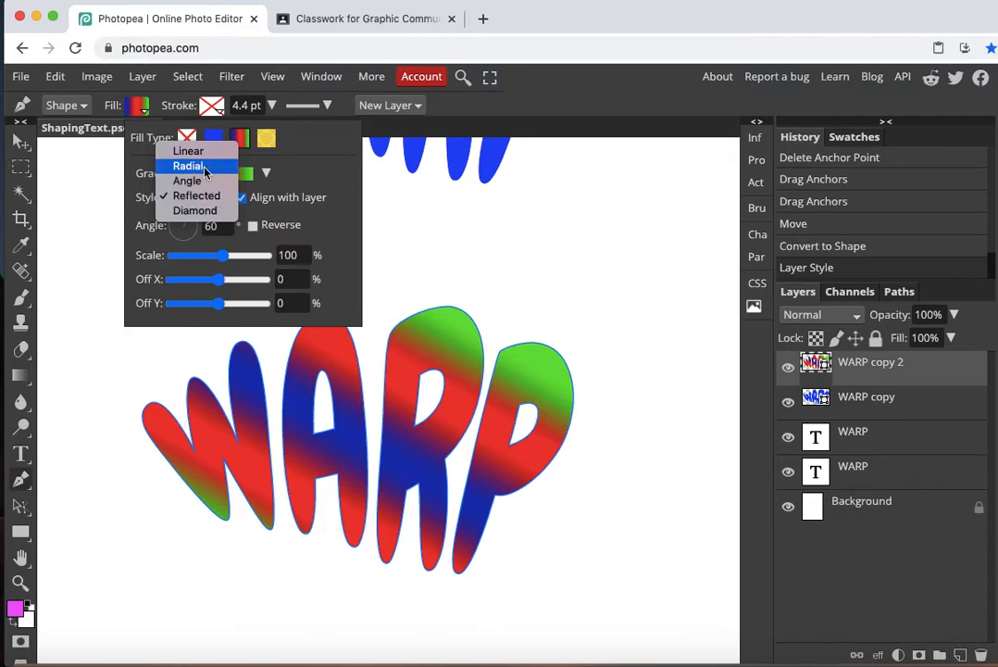
{"action": "left_click", "coordinate": [188, 166]}
- Set the radial gradient's angle to 41°, scale to 103% and horizontal offset to -7%, and close the fill options
{"action": "mouse_move", "coordinate": [192, 215]}
{"action": "left_mouse_down"}
{"action": "mouse_move", "coordinate": [206, 216]}
{"action": "mouse_move", "coordinate": [194, 220]}
{"action": "left_mouse_up"}
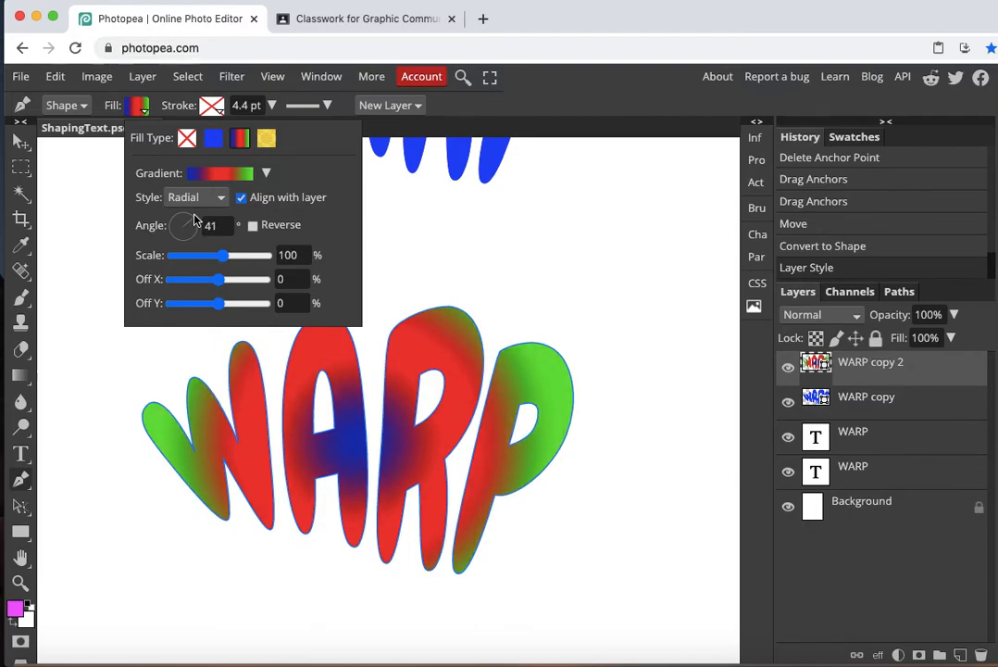
{"action": "left_click_drag", "start_coordinate": [222, 256], "coordinate": [215, 288]}
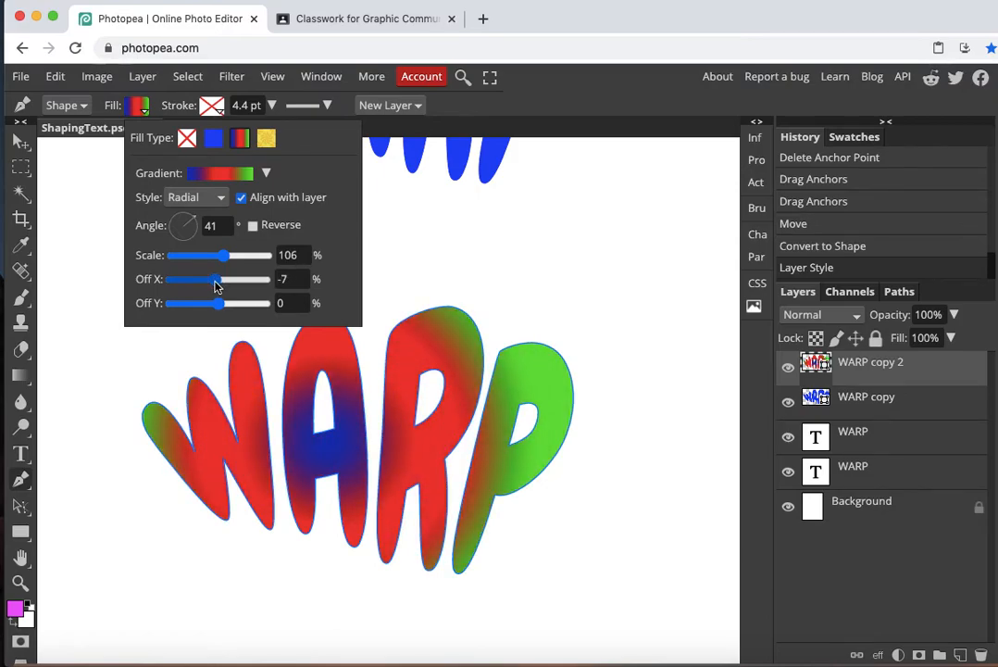
{"action": "left_click_drag", "start_coordinate": [225, 259], "coordinate": [225, 260]}
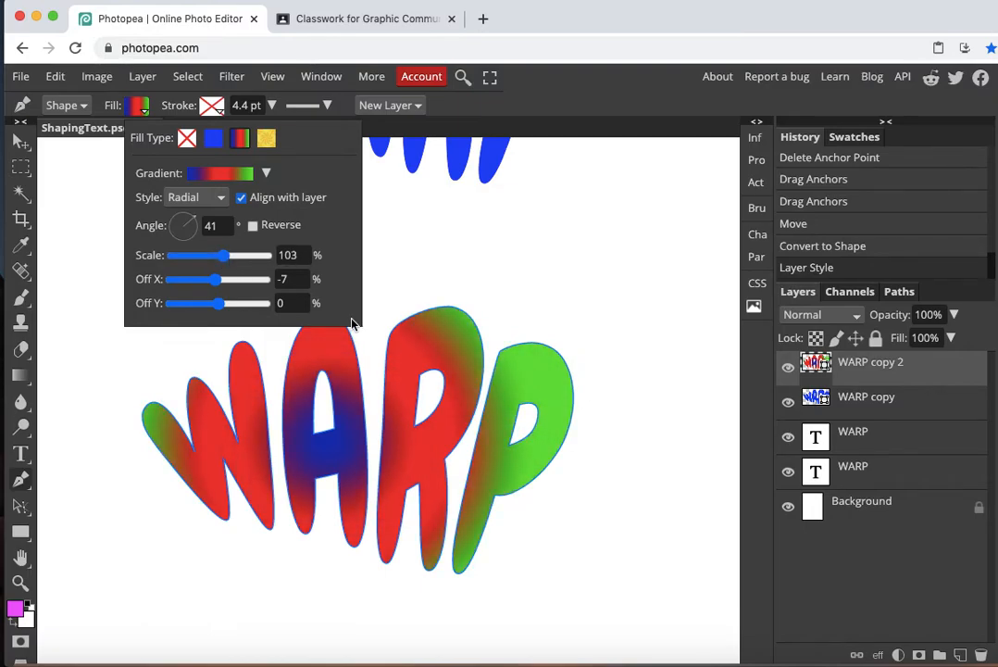
{"action": "left_click", "coordinate": [489, 297]}
{"action": "scroll", "coordinate": [488, 296], "scroll_direction": "down", "scroll_amount": 4}
{"action": "scroll", "coordinate": [489, 298], "scroll_direction": "down", "scroll_amount": 1}
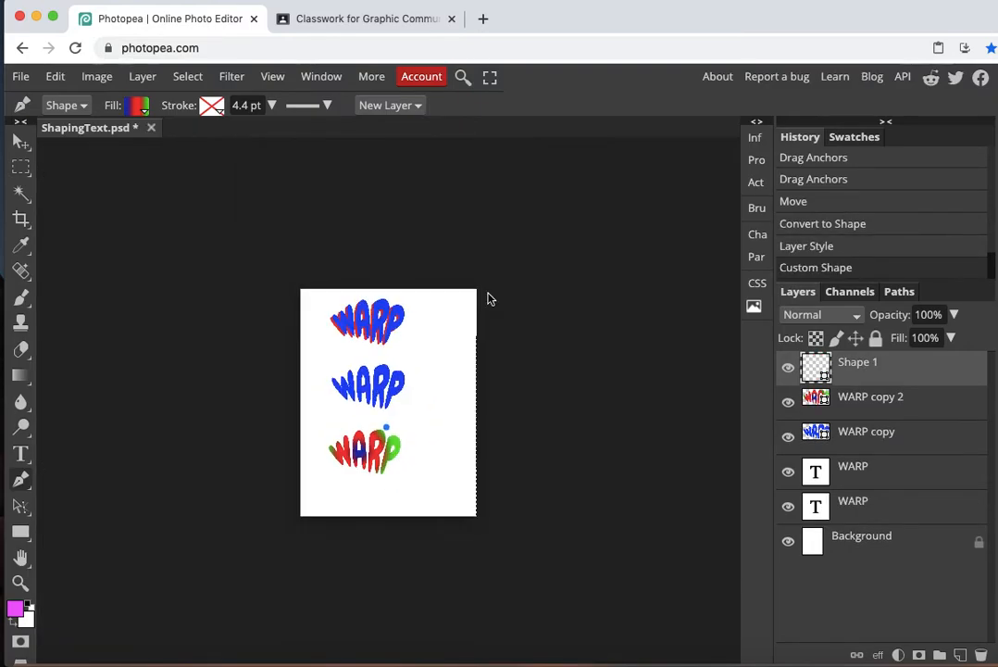
{"action": "scroll", "coordinate": [489, 298], "scroll_direction": "up", "scroll_amount": 2}
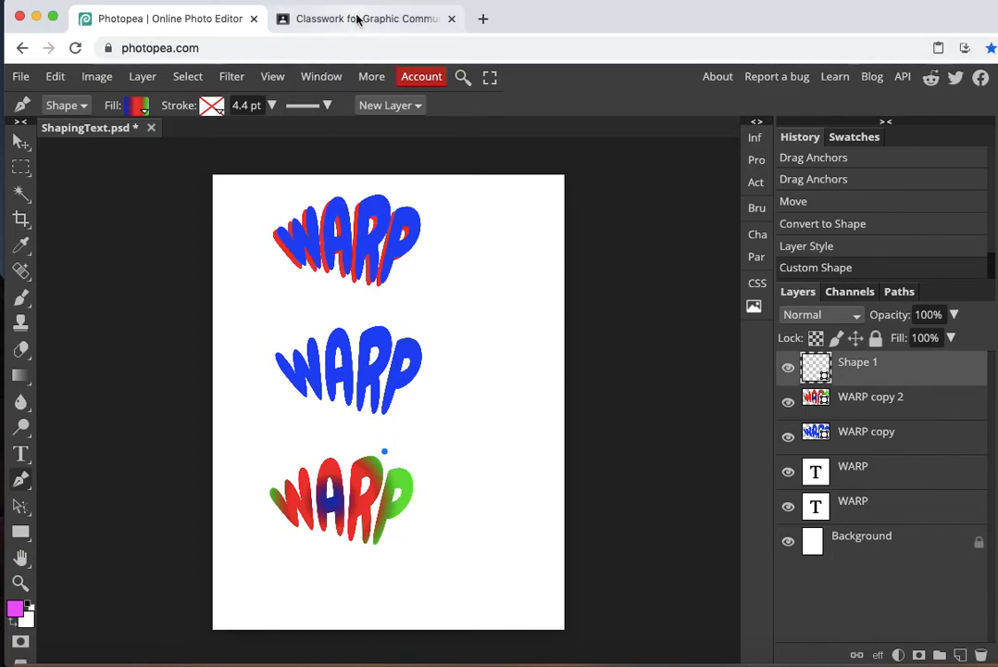
- Search Google Images for "paint swirl texture" in a new browser tab
{"action": "left_click", "coordinate": [483, 20]}
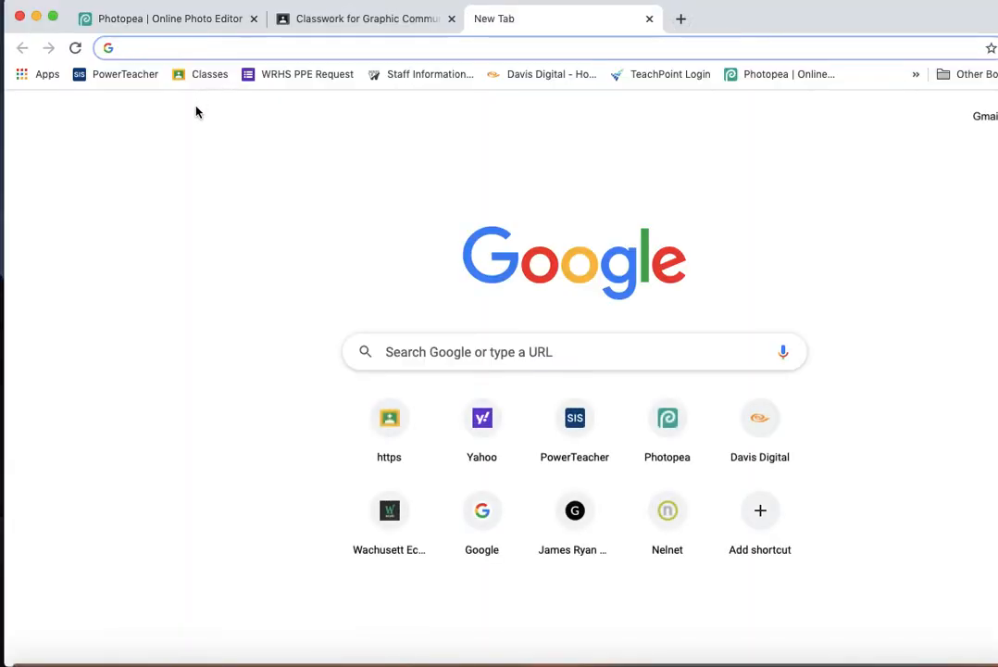
{"action": "left_click", "coordinate": [386, 340]}
{"action": "type", "text": "pa"}
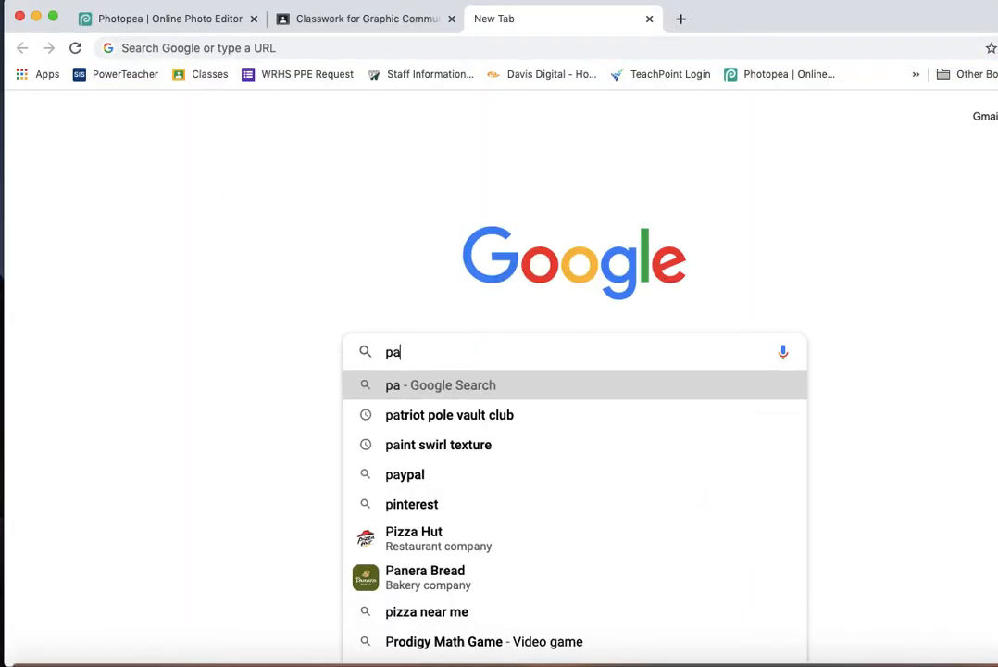
{"action": "type", "text": "int swirl"}
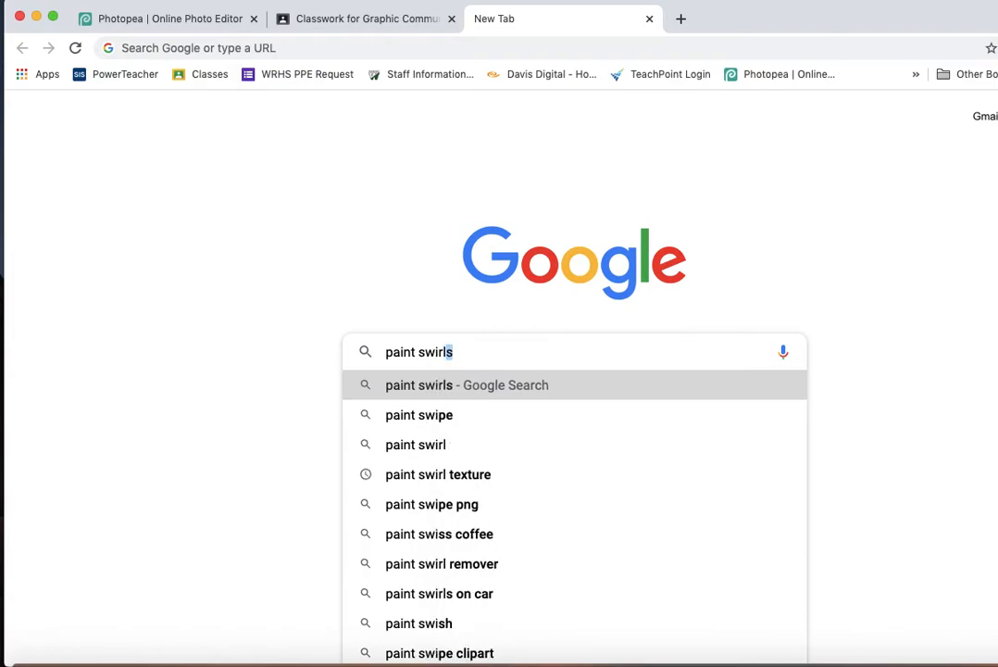
{"action": "type", "text": " texture"}
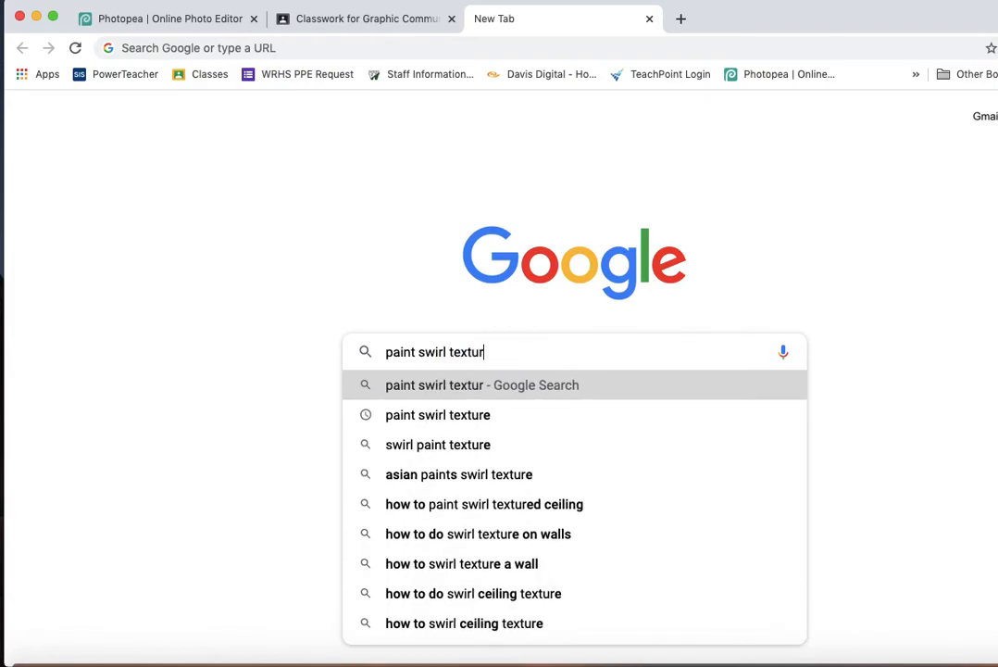
{"action": "key", "text": "Return"}
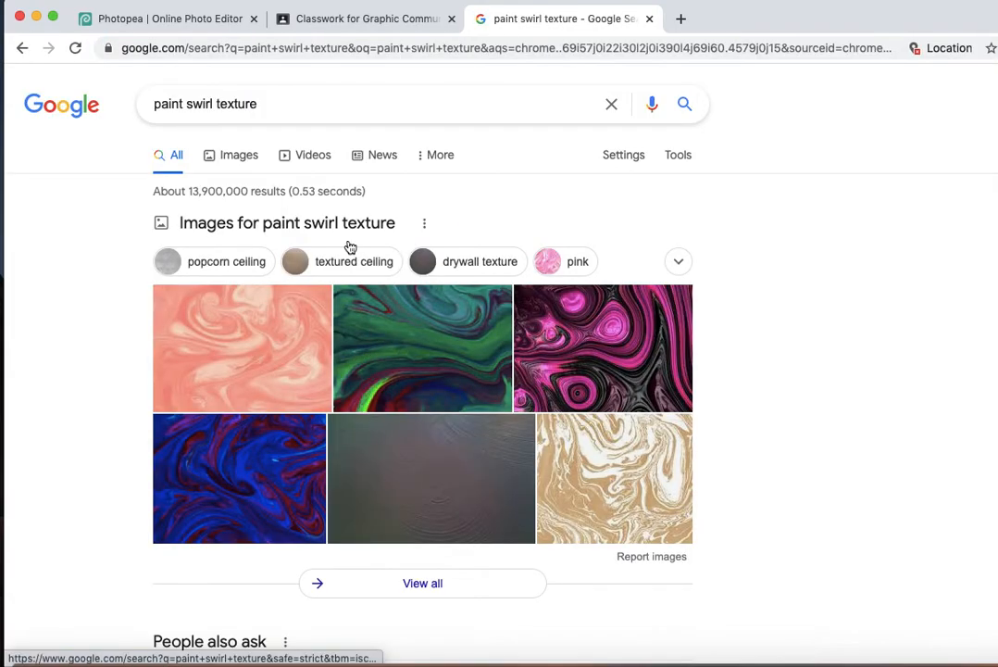
{"action": "left_click", "coordinate": [243, 156]}
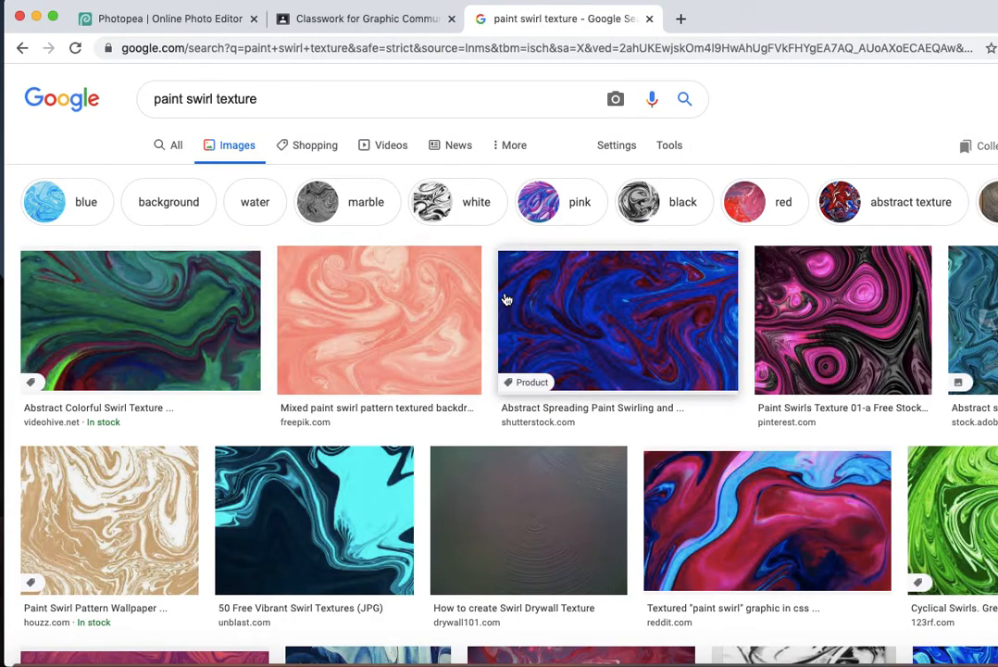
- Preview several swirl textures and copy the dark teal and cyan image from unblast.com
{"action": "scroll", "coordinate": [613, 322], "scroll_direction": "down", "scroll_amount": 3}
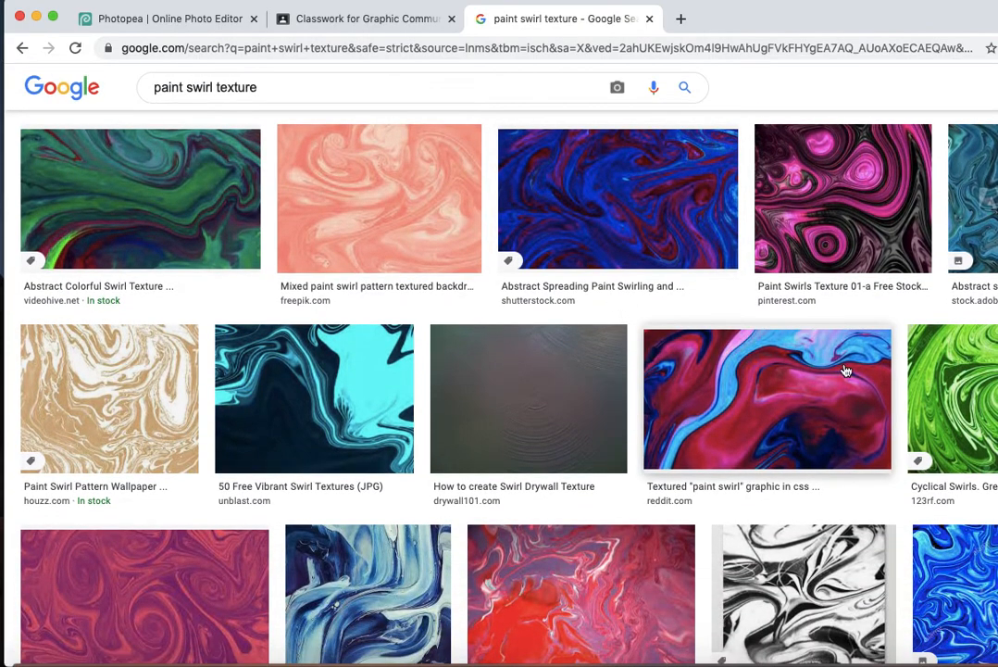
{"action": "left_click", "coordinate": [954, 398]}
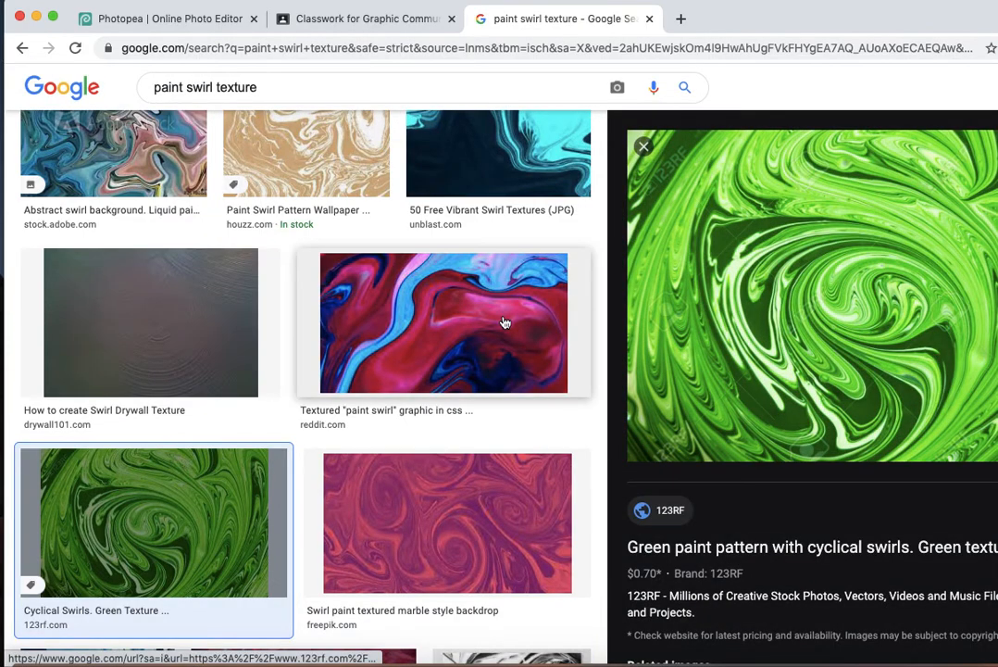
{"action": "left_click", "coordinate": [505, 323]}
{"action": "scroll", "coordinate": [504, 323], "scroll_direction": "up", "scroll_amount": 5}
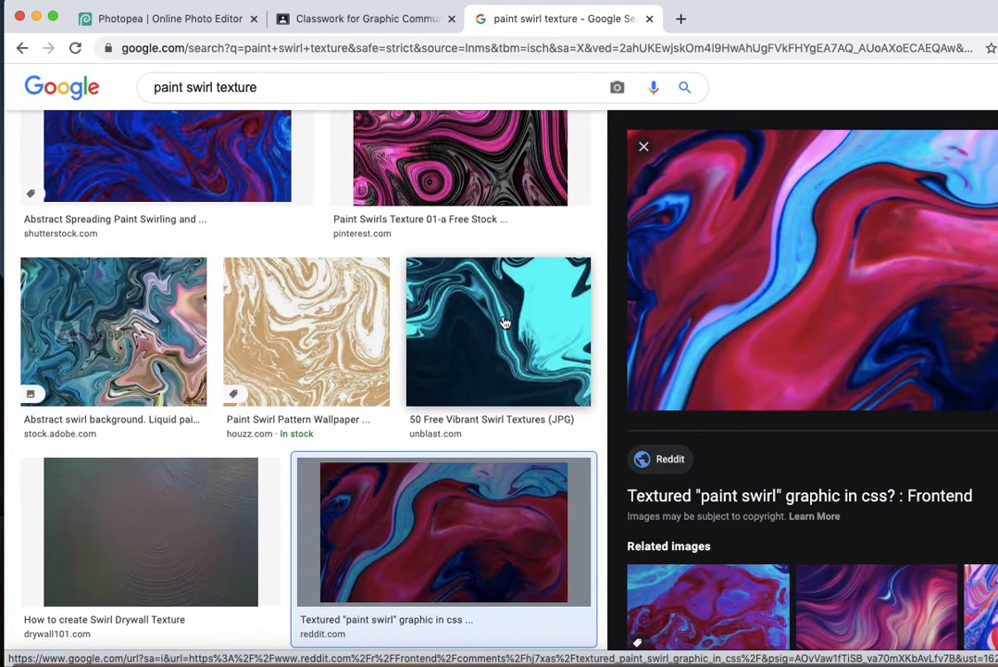
{"action": "left_click", "coordinate": [505, 322]}
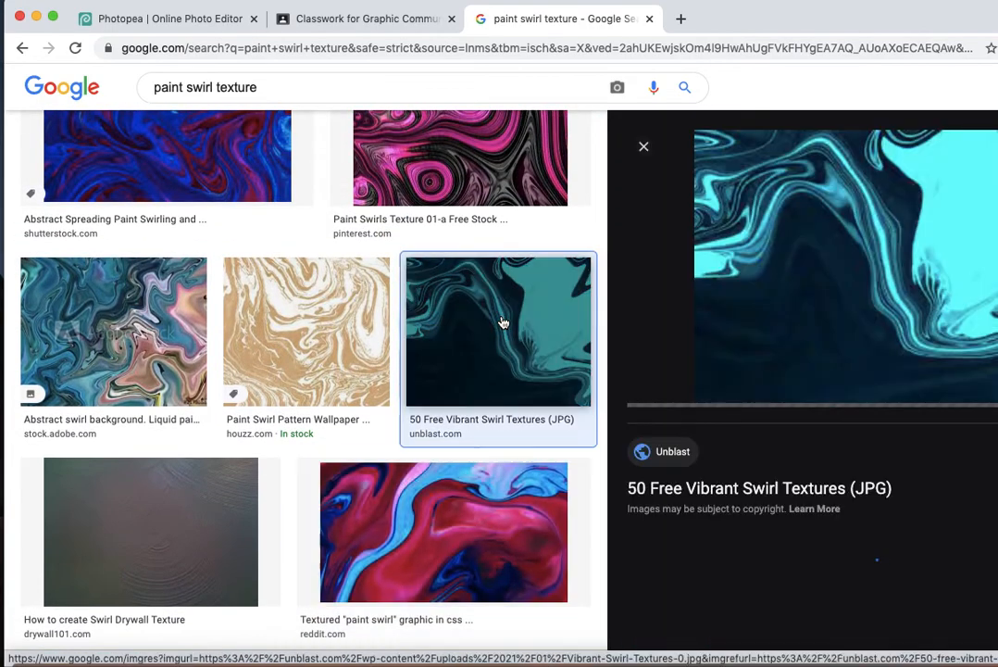
{"action": "right_click", "coordinate": [813, 258]}
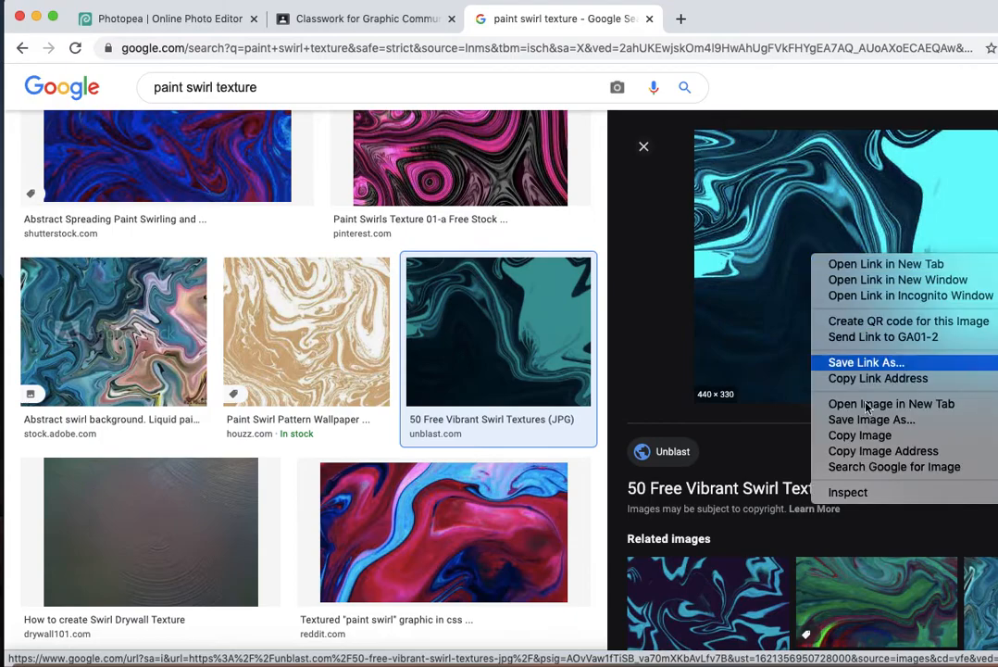
{"action": "left_click", "coordinate": [857, 435]}
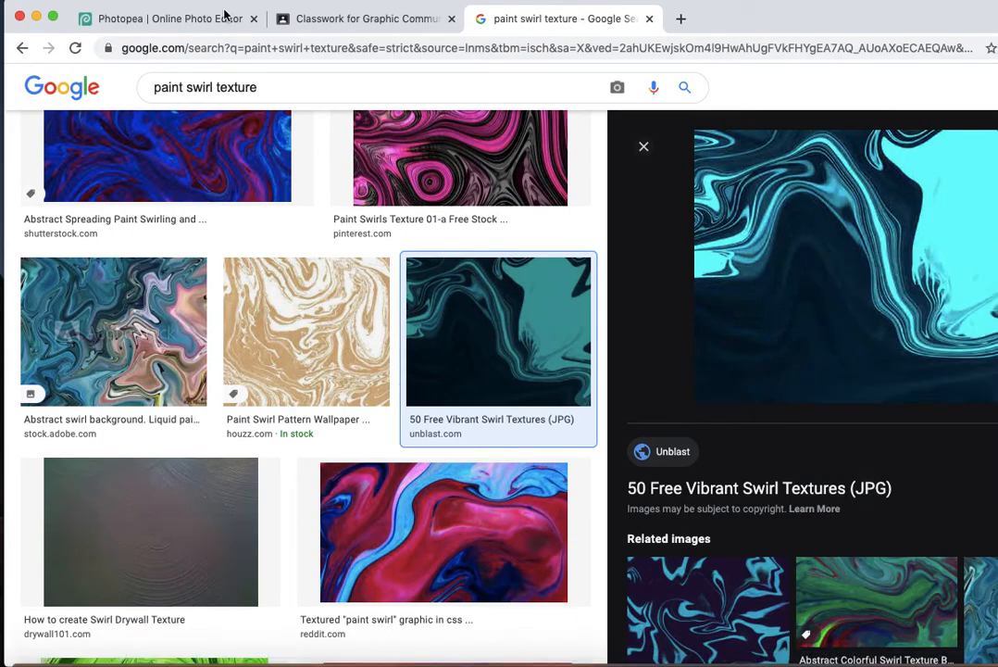
- Switch to Photopea, paste the swirl texture, and scale it to about 275% wide by 311% high over the middle WARP
{"action": "left_click", "coordinate": [191, 14]}
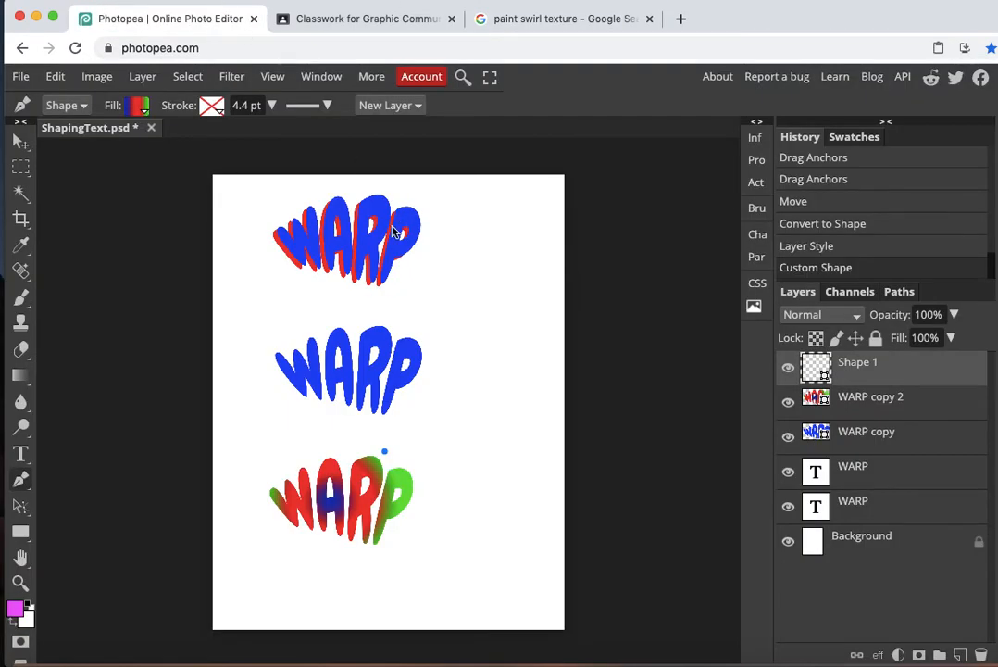
{"action": "key", "text": "super+v"}
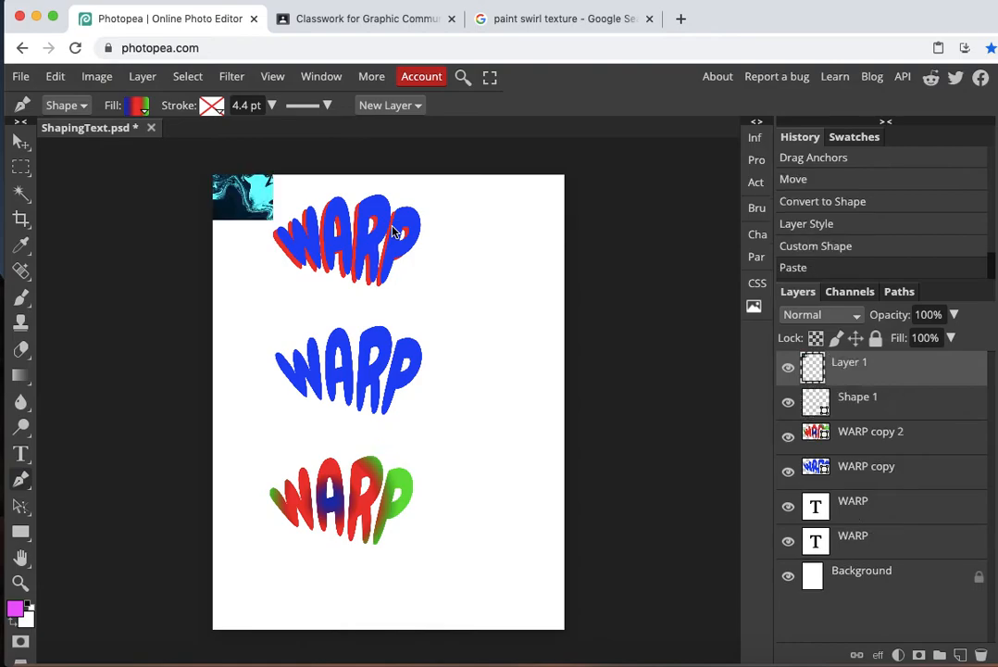
{"action": "left_click", "coordinate": [18, 142]}
{"action": "left_click_drag", "start_coordinate": [274, 219], "coordinate": [378, 316]}
{"action": "left_click_drag", "start_coordinate": [336, 280], "coordinate": [388, 405]}
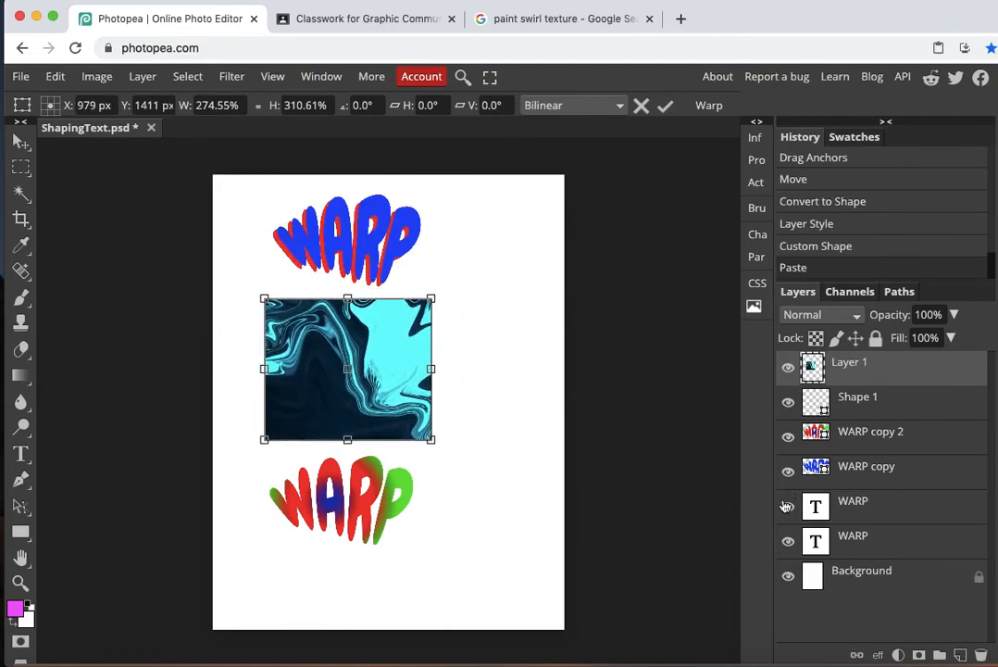
- Move the WARP copy layer above the swirl texture's Layer 1 in the layer order
{"action": "left_click", "coordinate": [878, 419]}
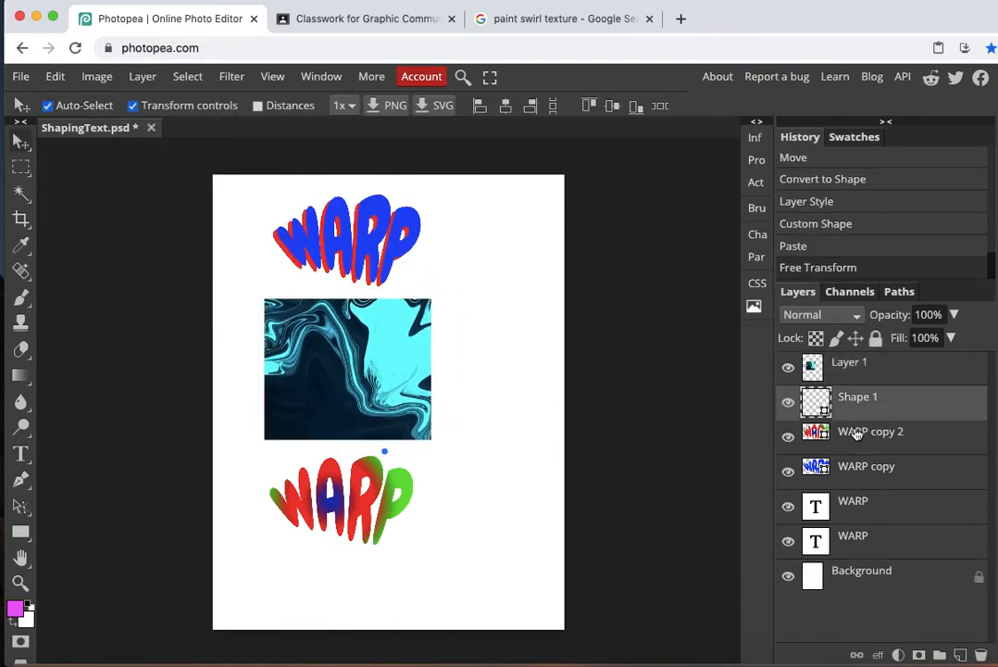
{"action": "left_click_drag", "start_coordinate": [869, 409], "coordinate": [873, 432]}
{"action": "left_click_drag", "start_coordinate": [868, 474], "coordinate": [868, 361]}
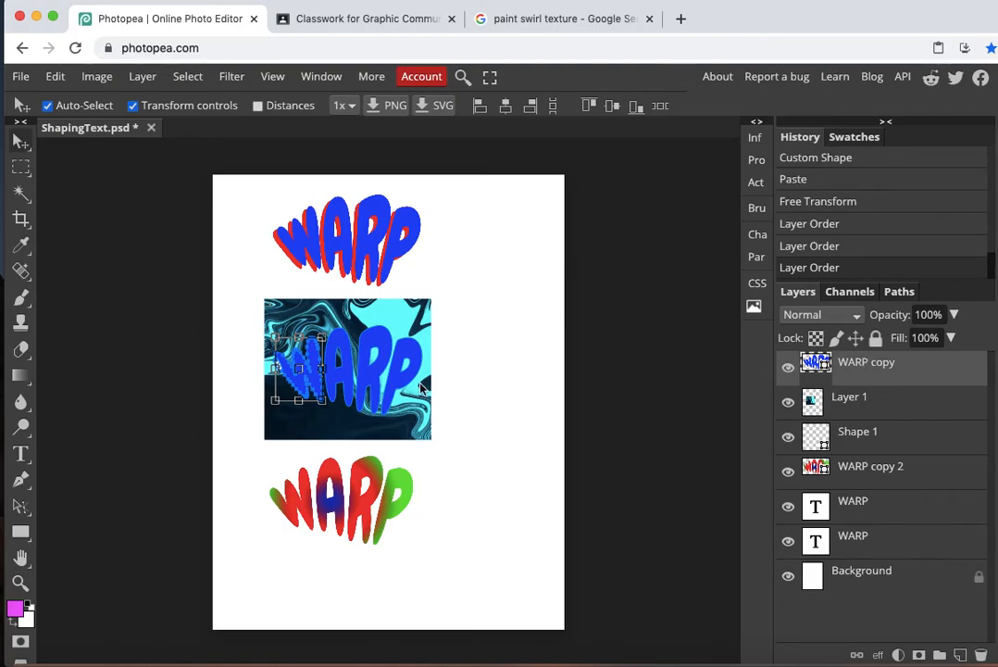
{"action": "left_click", "coordinate": [491, 427]}
{"action": "left_click", "coordinate": [385, 386]}
{"action": "left_click", "coordinate": [371, 380]}
{"action": "left_click", "coordinate": [20, 479]}
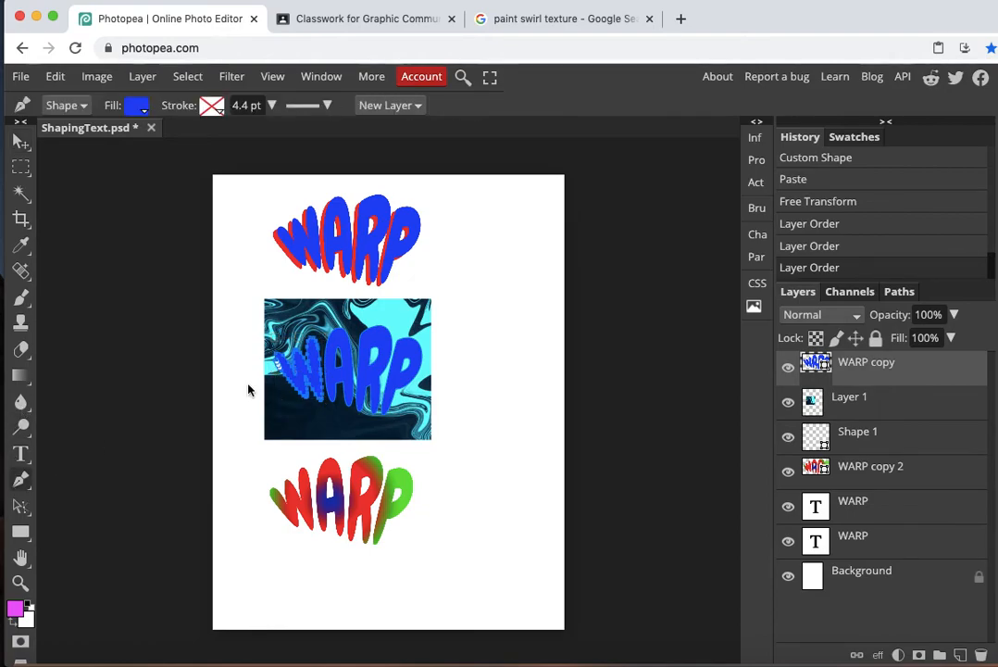
{"action": "left_click", "coordinate": [349, 377]}
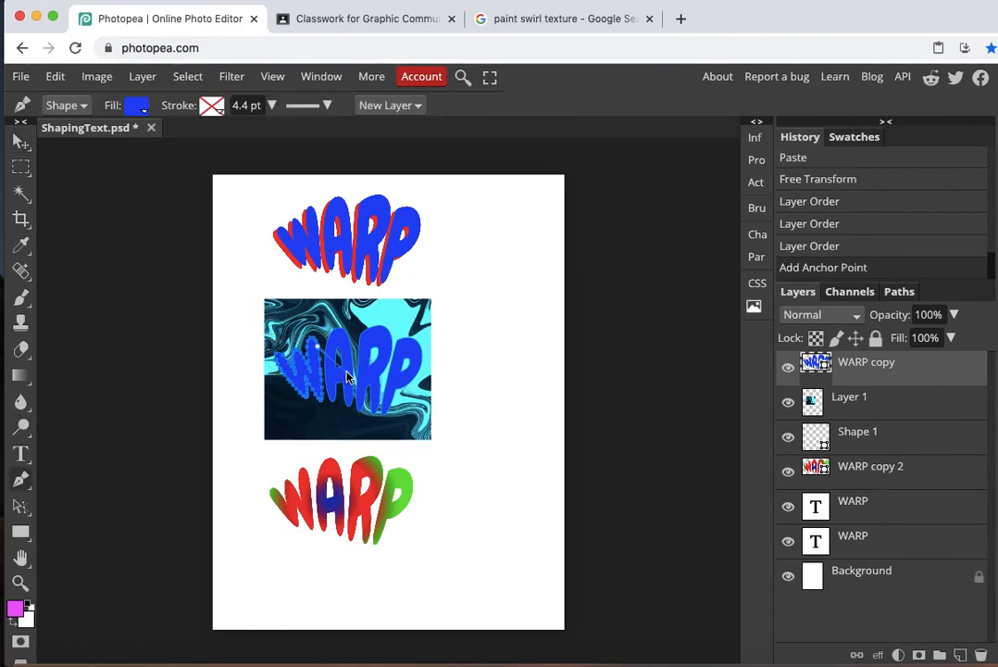
{"action": "key", "text": "ctrl+z"}
{"action": "left_click", "coordinate": [20, 139]}
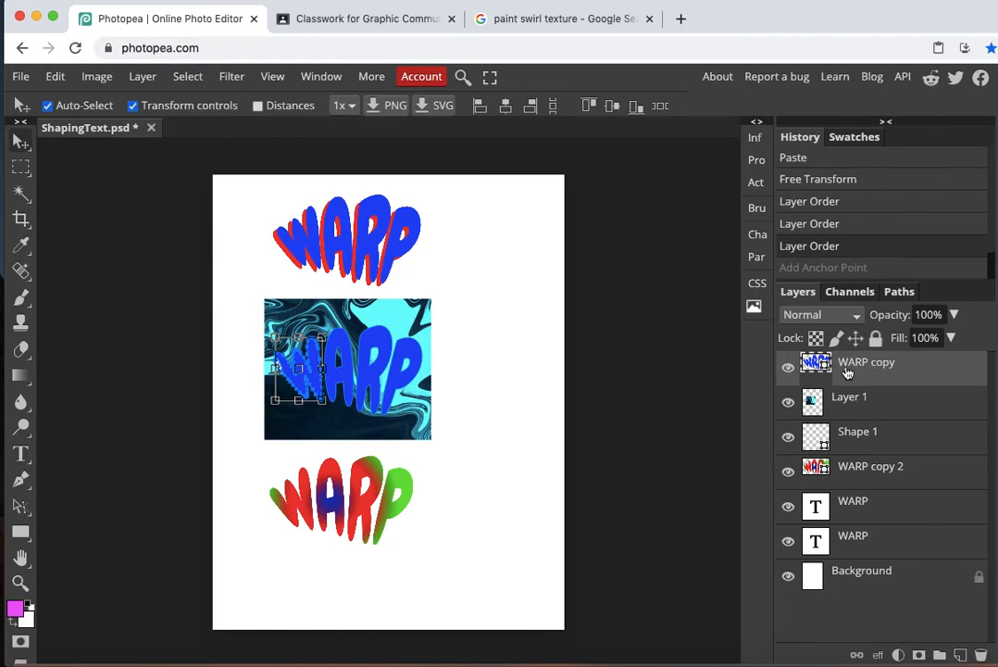
{"action": "left_click", "coordinate": [901, 293]}
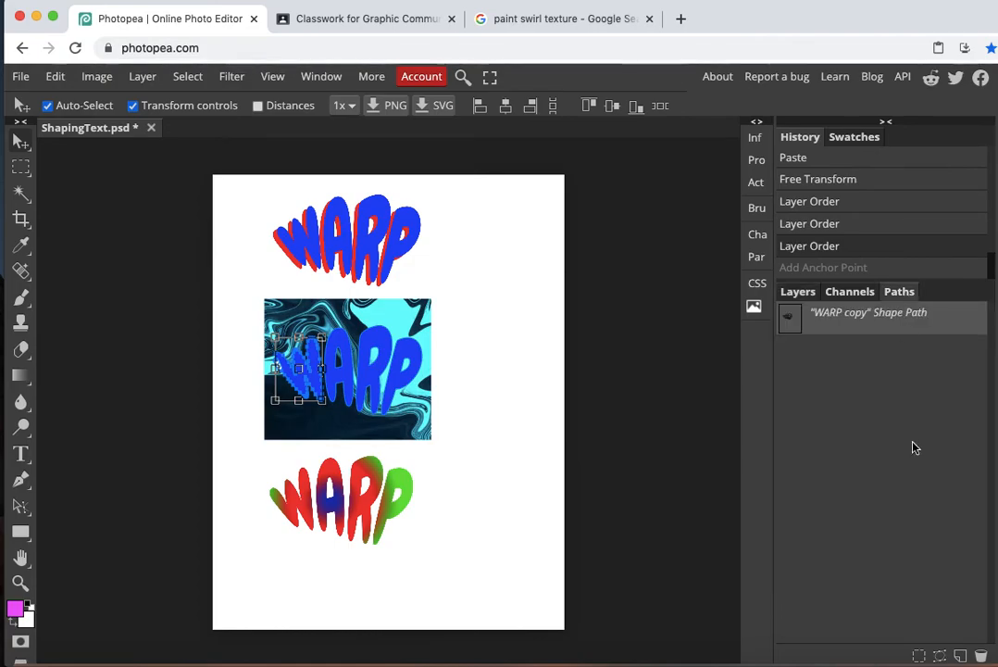
{"action": "left_click", "coordinate": [917, 657]}
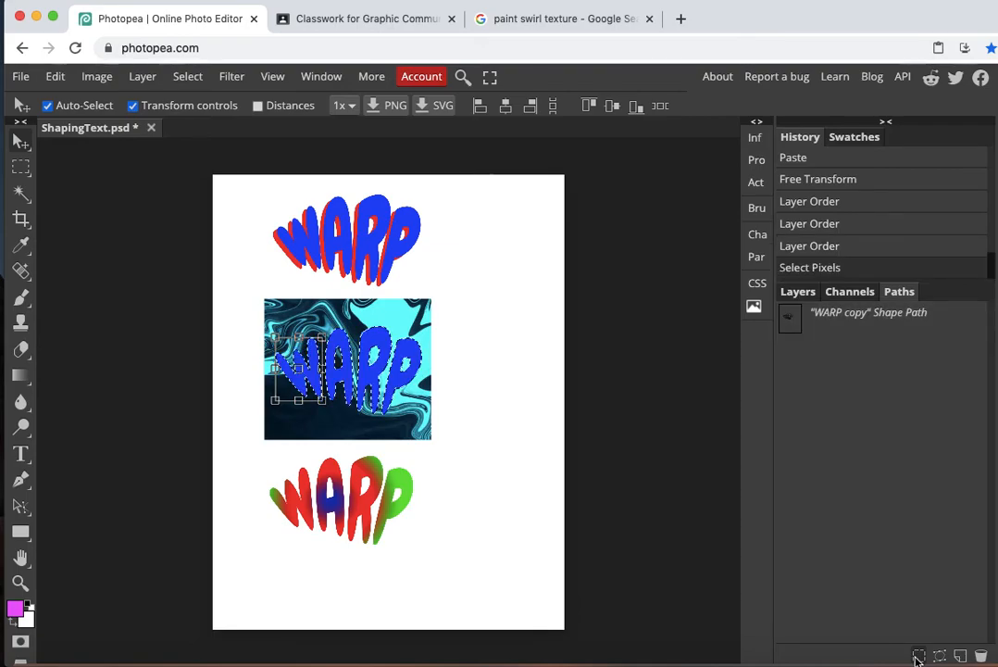
{"action": "left_click", "coordinate": [820, 245]}
{"action": "left_click", "coordinate": [814, 225]}
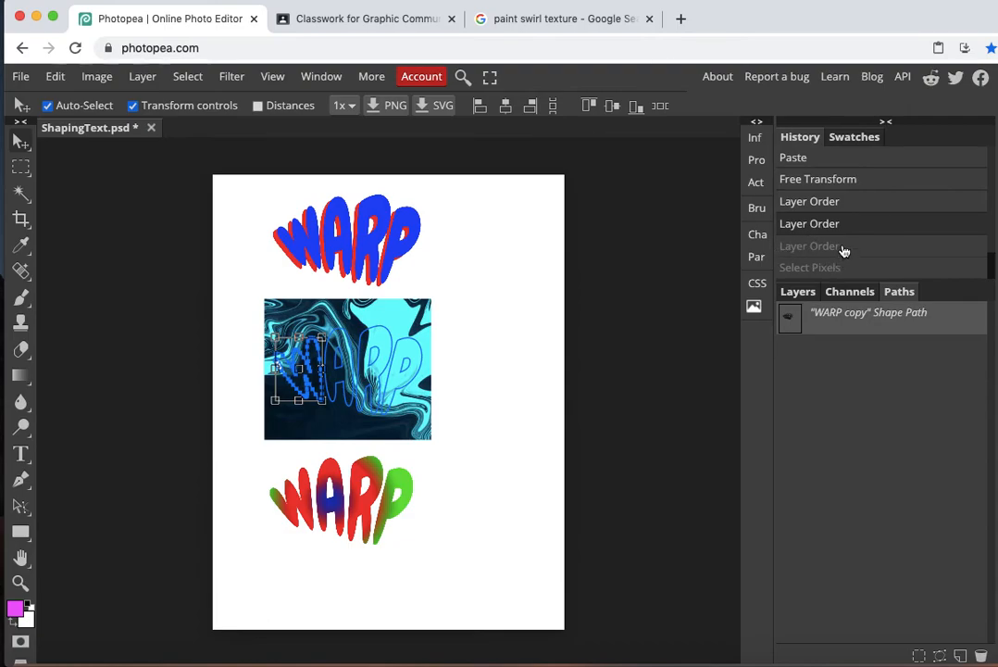
{"action": "left_click", "coordinate": [840, 247]}
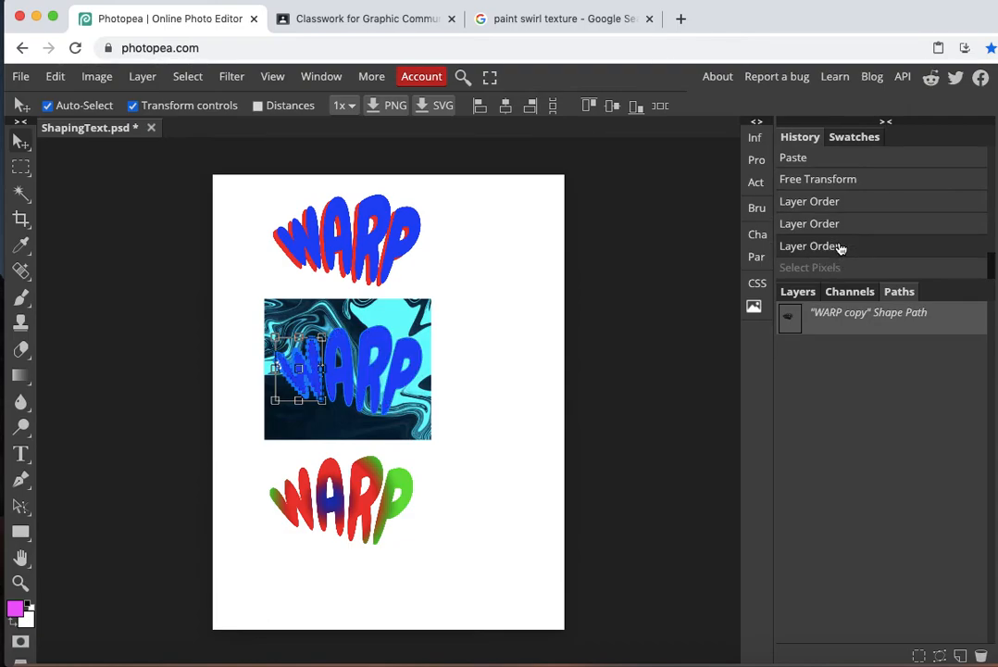
{"action": "left_click", "coordinate": [797, 292]}
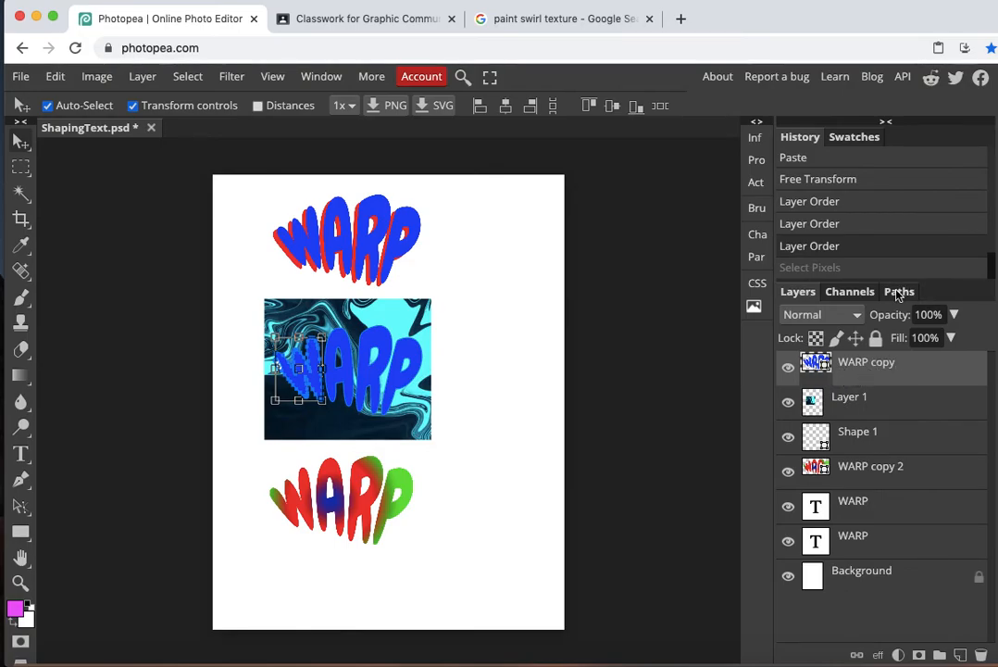
- Load the "WARP copy" shape path as a pixel selection and return to the layer list
{"action": "left_click", "coordinate": [898, 293]}
{"action": "left_click", "coordinate": [918, 655]}
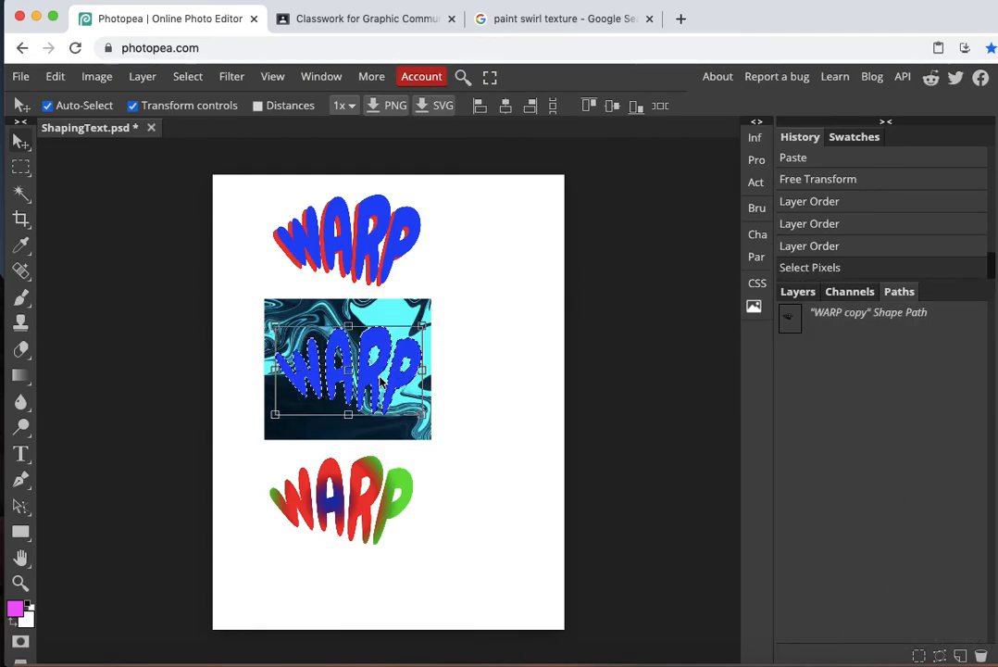
{"action": "left_click", "coordinate": [802, 293]}
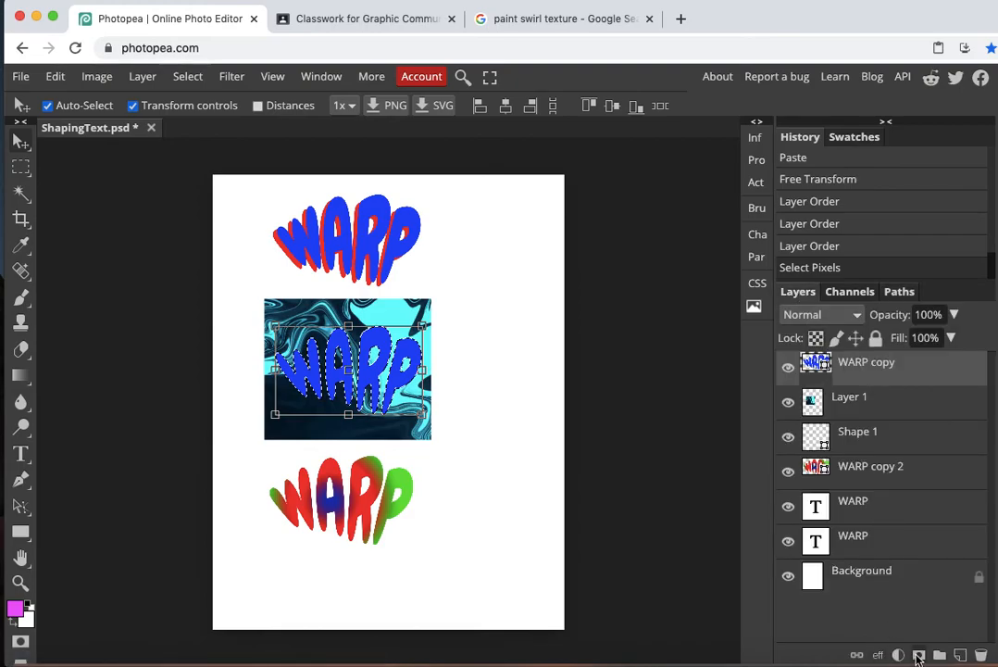
- Add a raster mask to the texture's Layer 1 from the letter selection and hide the WARP copy layer
{"action": "left_click", "coordinate": [857, 413]}
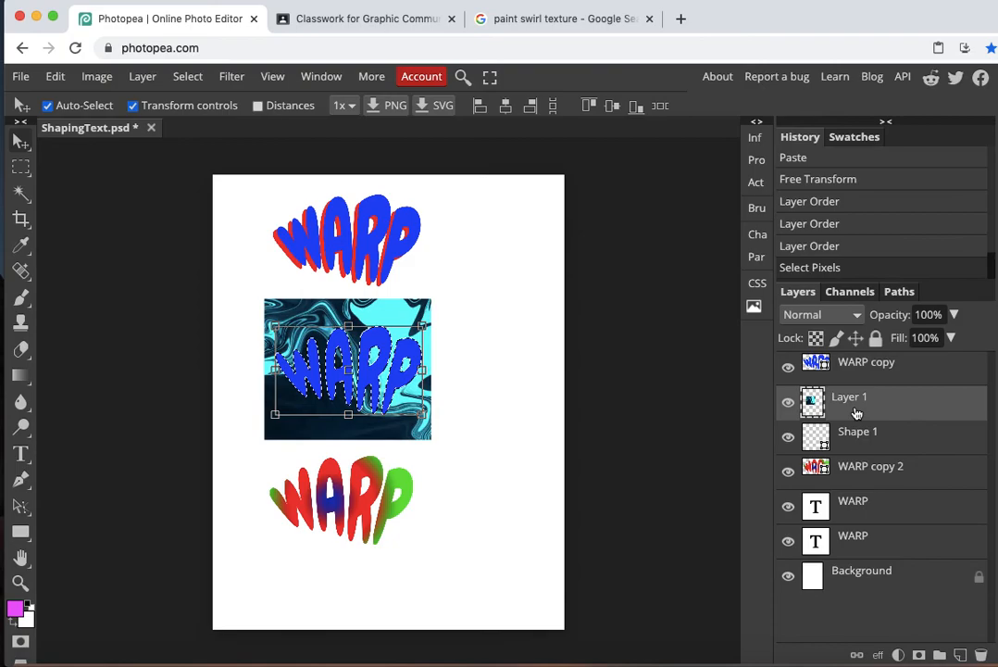
{"action": "left_click", "coordinate": [920, 658]}
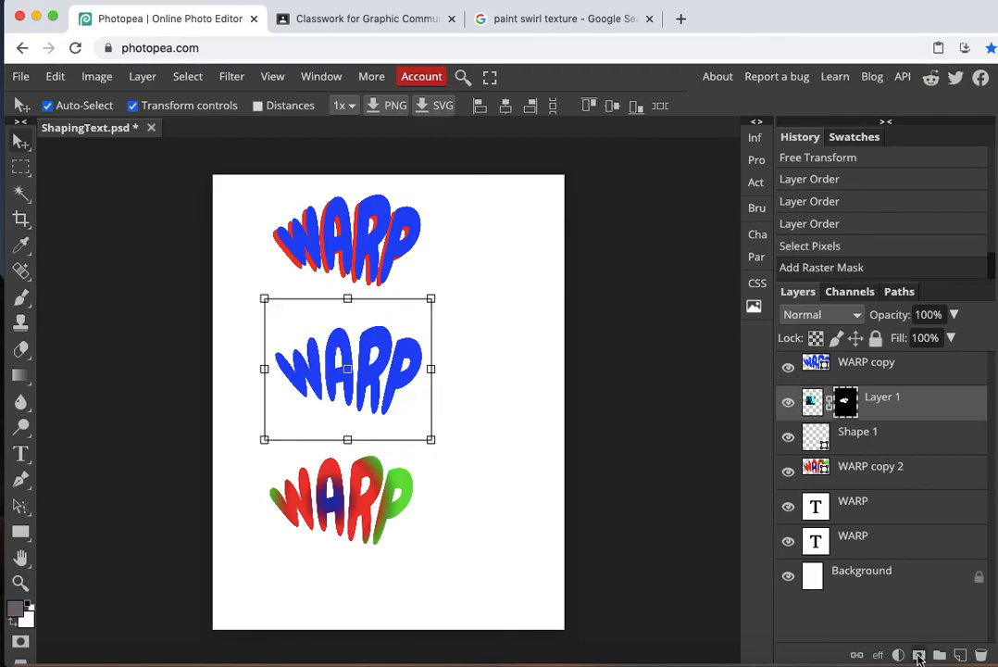
{"action": "left_click", "coordinate": [788, 370]}
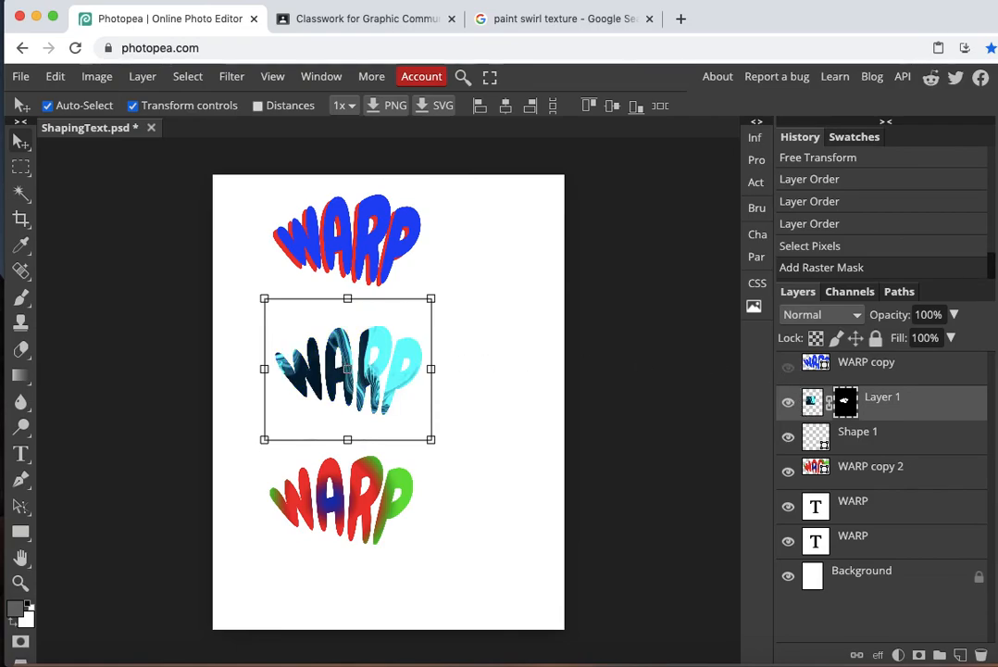
- Inspect the texture-filled WARP up close and review the Shaping/Modifying Text assignment requirements in Google Classroom
{"action": "scroll", "coordinate": [364, 386], "scroll_direction": "up", "scroll_amount": 5}
{"action": "scroll", "coordinate": [364, 386], "scroll_direction": "down", "scroll_amount": 5}
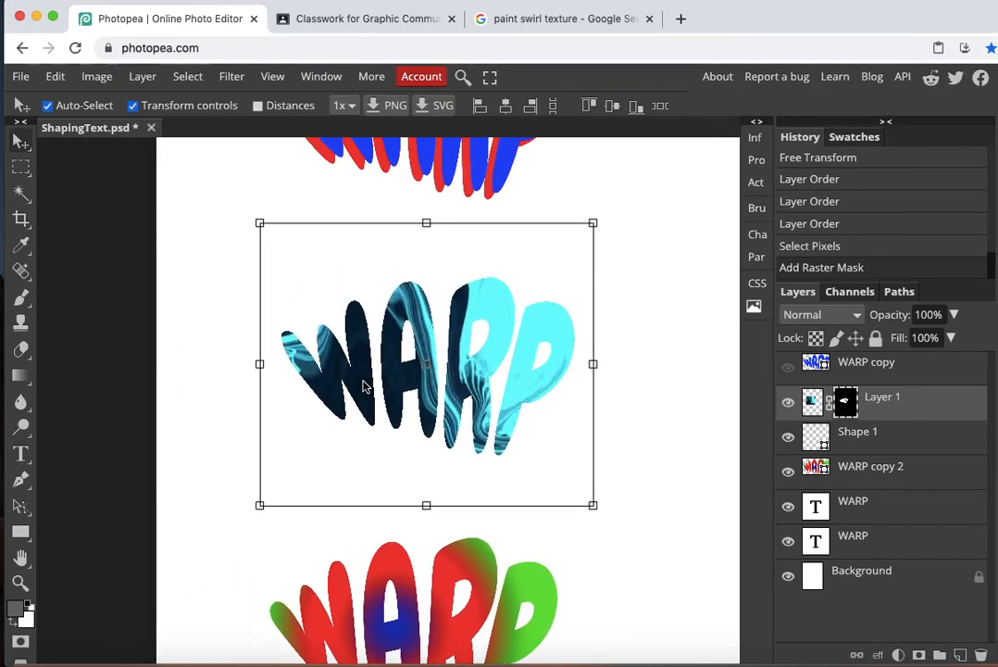
{"action": "scroll", "coordinate": [364, 386], "scroll_direction": "down", "scroll_amount": 4}
{"action": "scroll", "coordinate": [364, 386], "scroll_direction": "up", "scroll_amount": 3}
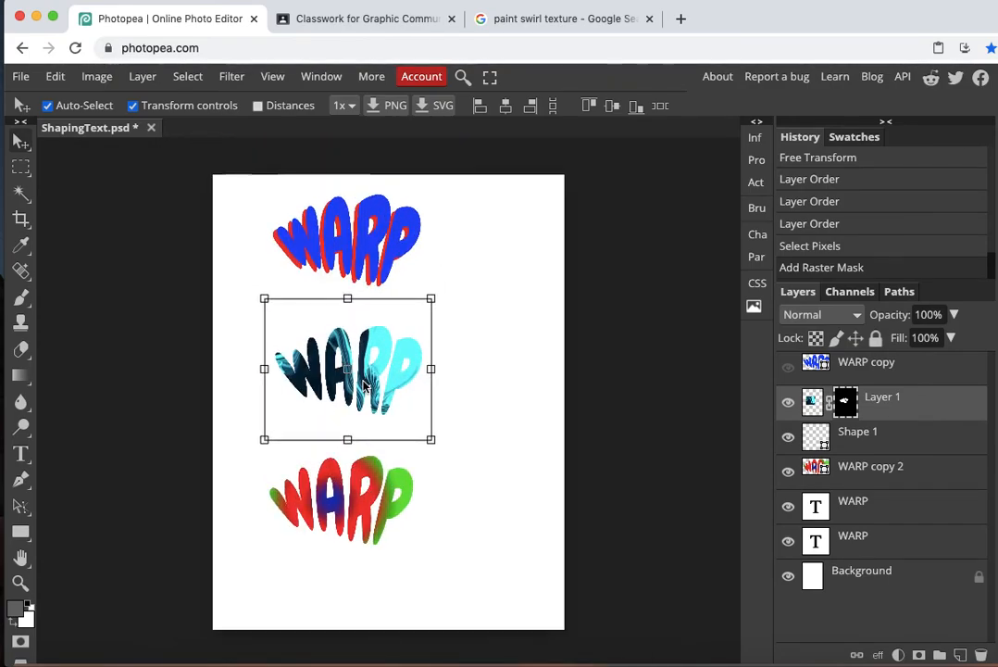
{"action": "left_click", "coordinate": [361, 28]}
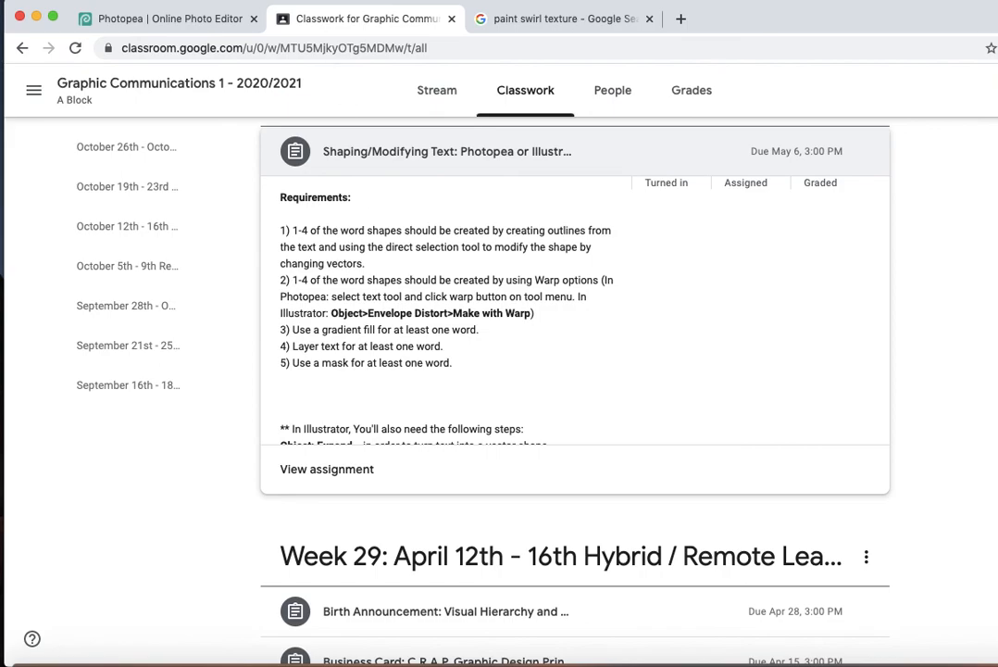
{"action": "left_click", "coordinate": [186, 18]}
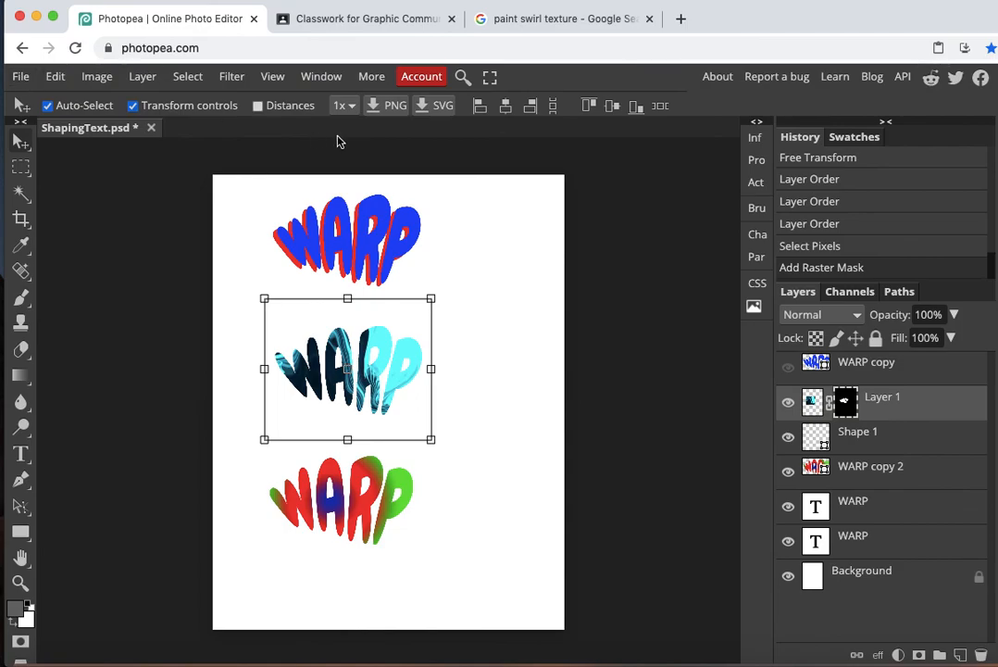
{"action": "key", "text": "super+shift+5"}
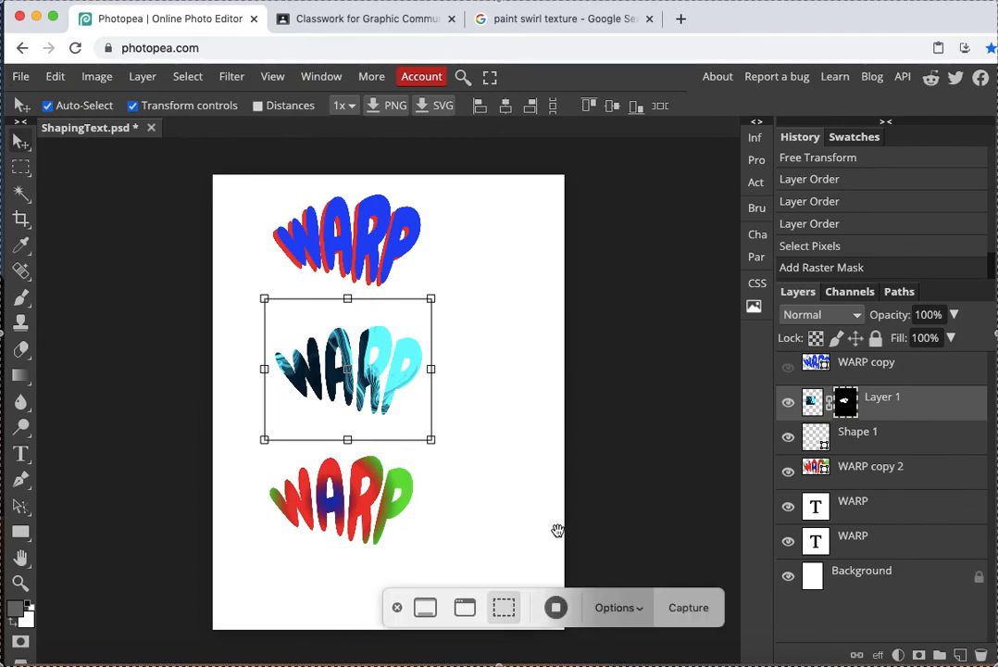